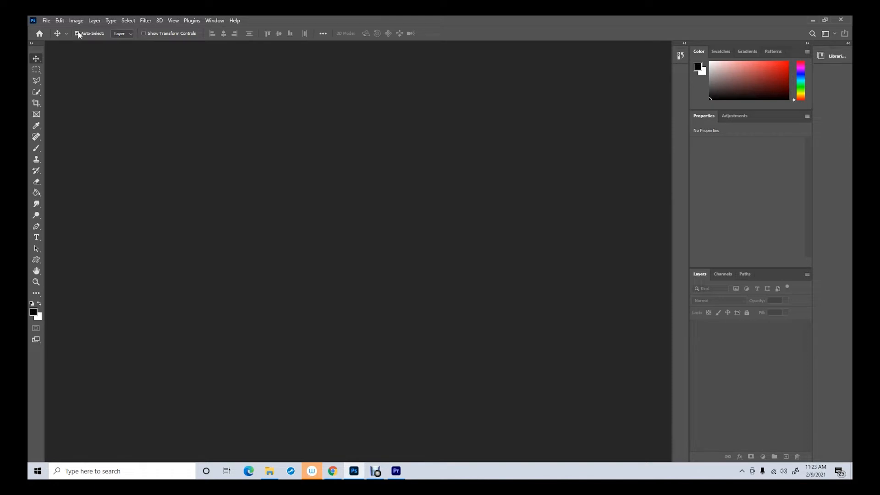
# Open the raw photo DSC_0037 from the lesson 8 folder, enabling chromatic aberration removal in Camera Raw.
pyautogui.click(48, 21)
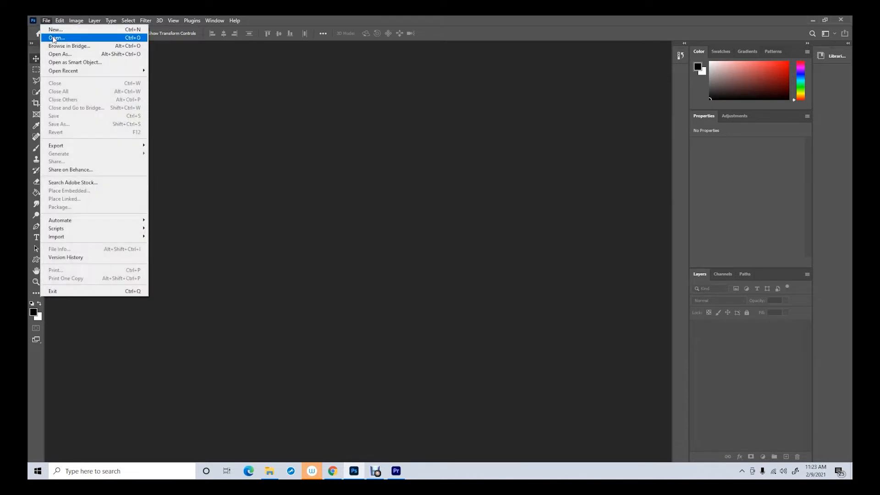
pyautogui.click(53, 38)
pyautogui.click(200, 95)
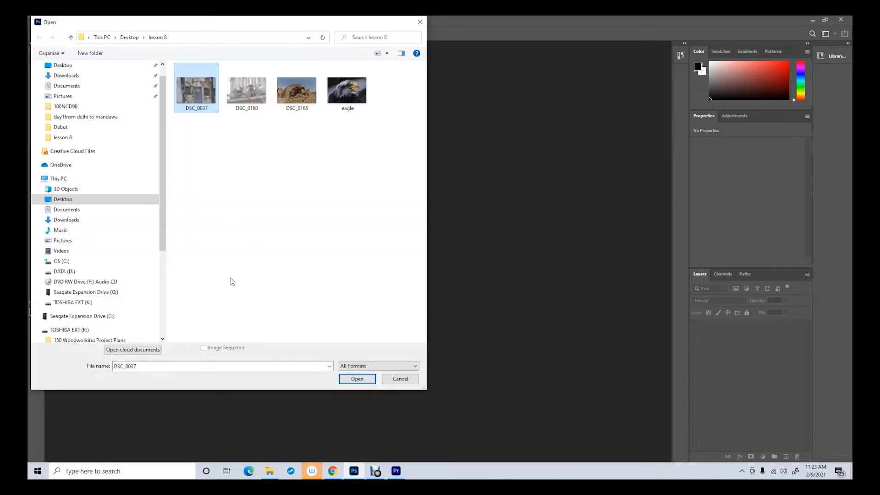
pyautogui.click(361, 377)
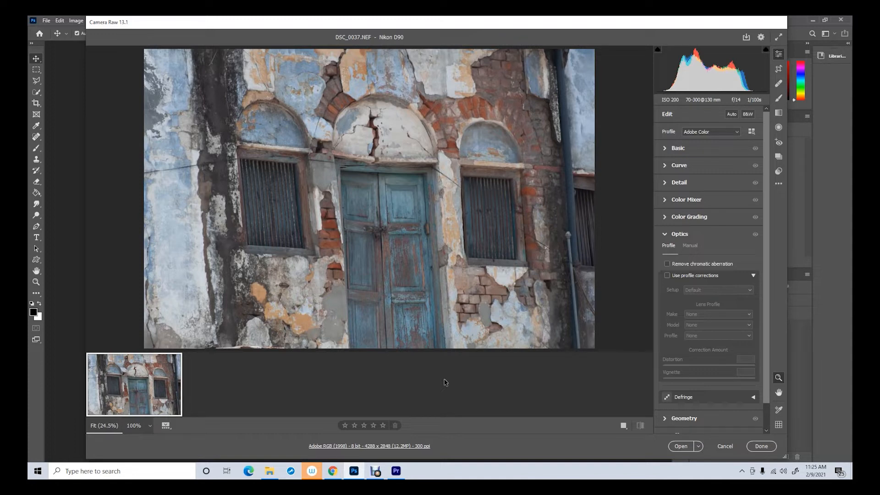
pyautogui.click(667, 265)
pyautogui.click(679, 446)
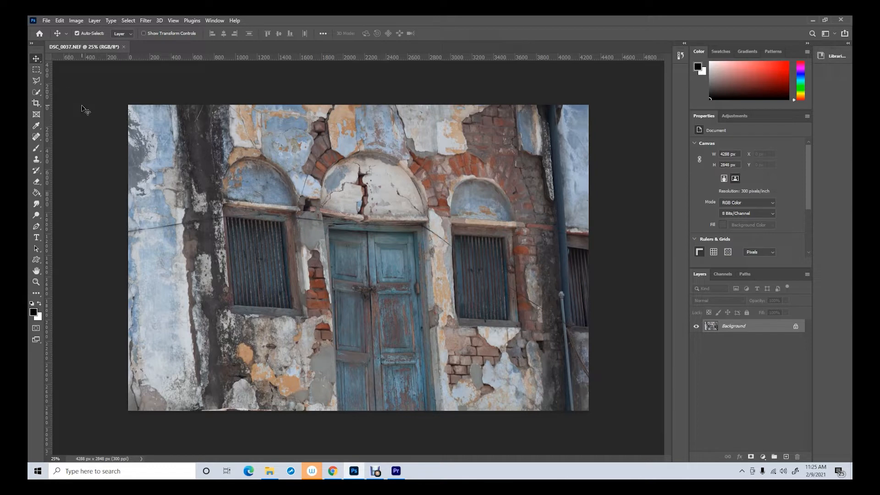
# Examine the photo's RGB histogram in the Levels adjustment, then dismiss it without applying anything.
pyautogui.click(80, 22)
pyautogui.moveTo(86, 45)
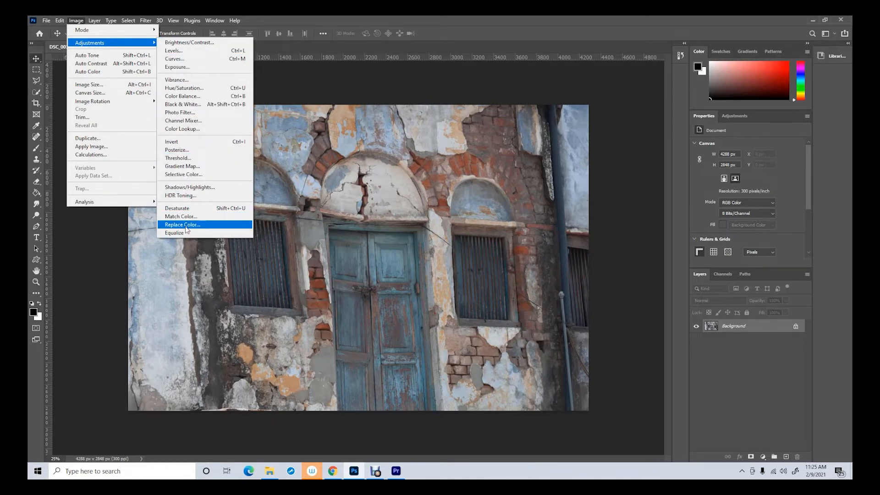
pyautogui.click(182, 51)
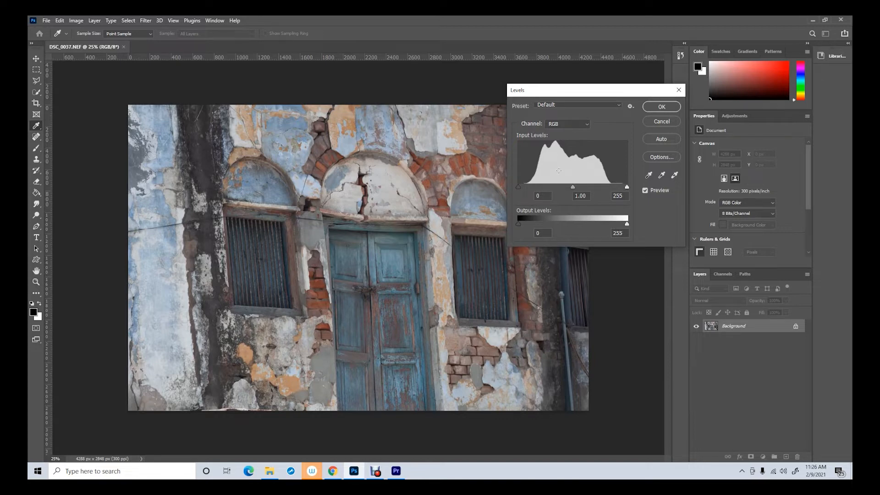
pyautogui.click(656, 122)
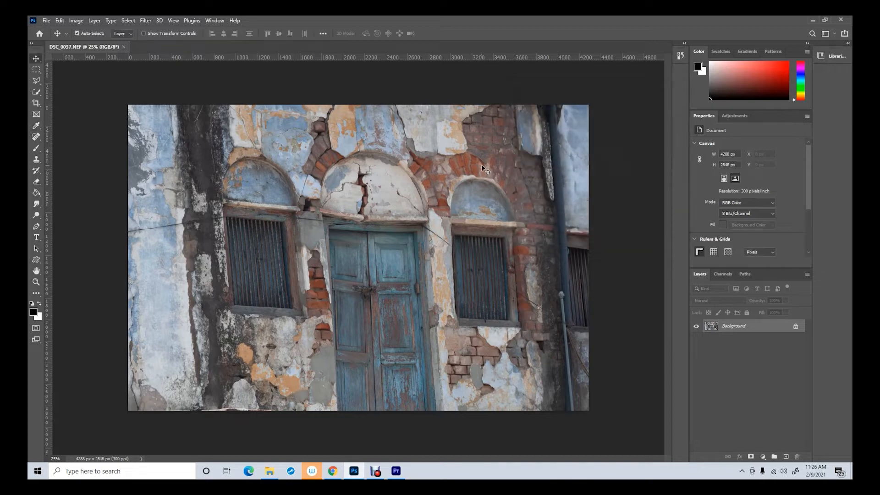
# Sample the dark brick joints beside the door with the Eyedropper and check their tones in an enlarged color picker.
pyautogui.click(36, 282)
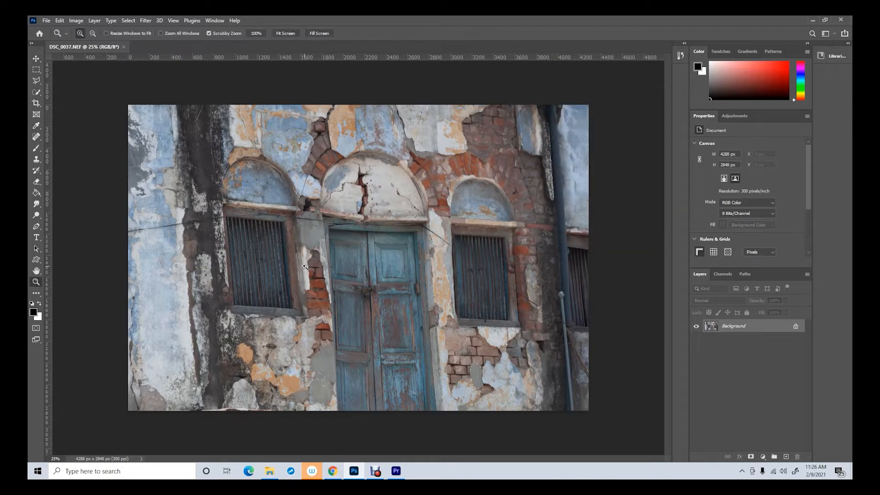
pyautogui.moveTo(316, 270); pyautogui.dragTo(327, 272)
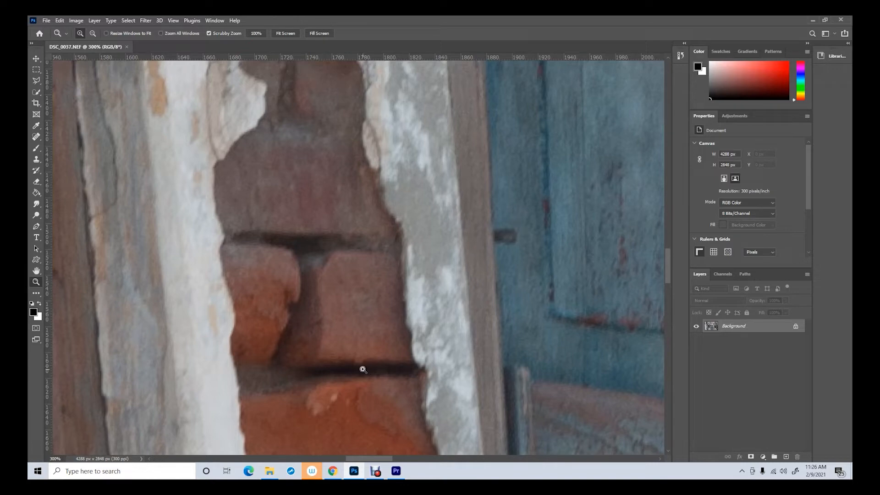
pyautogui.click(37, 126)
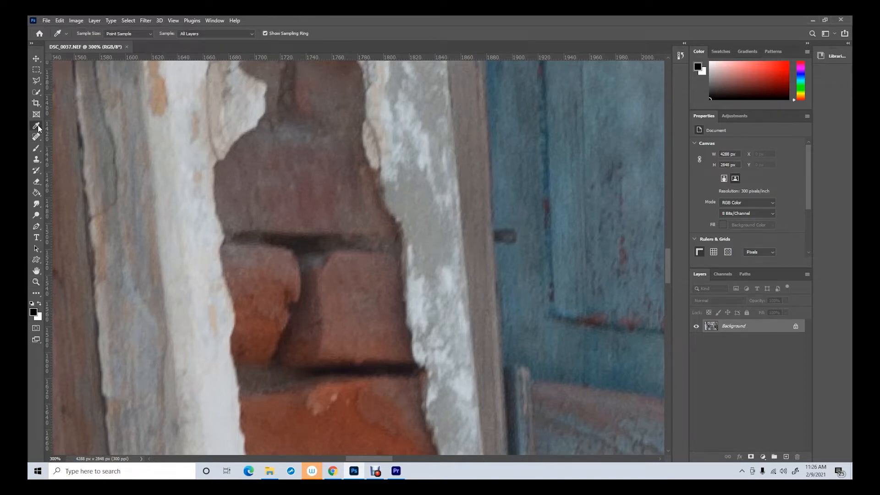
pyautogui.click(344, 366)
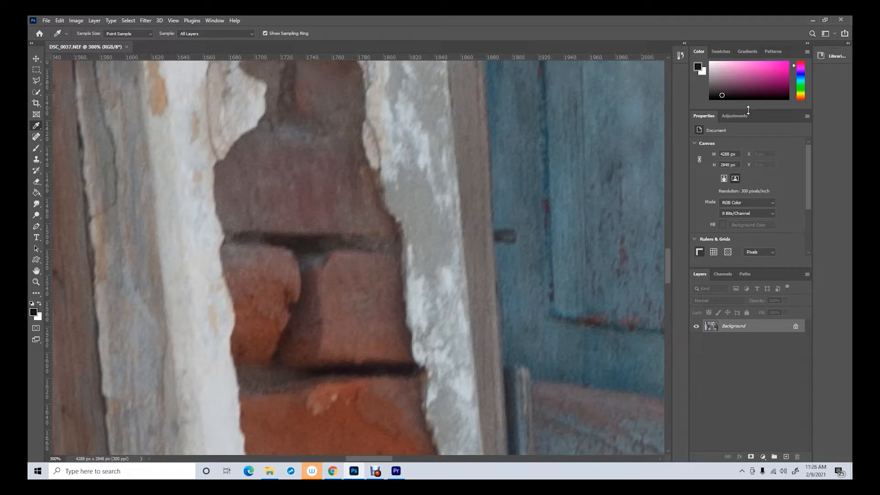
pyautogui.moveTo(748, 110); pyautogui.dragTo(750, 155)
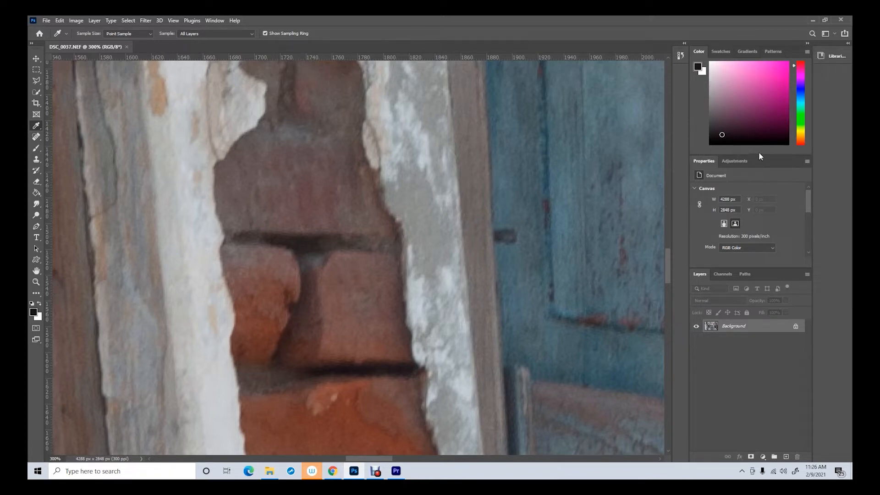
pyautogui.moveTo(757, 155); pyautogui.dragTo(757, 179)
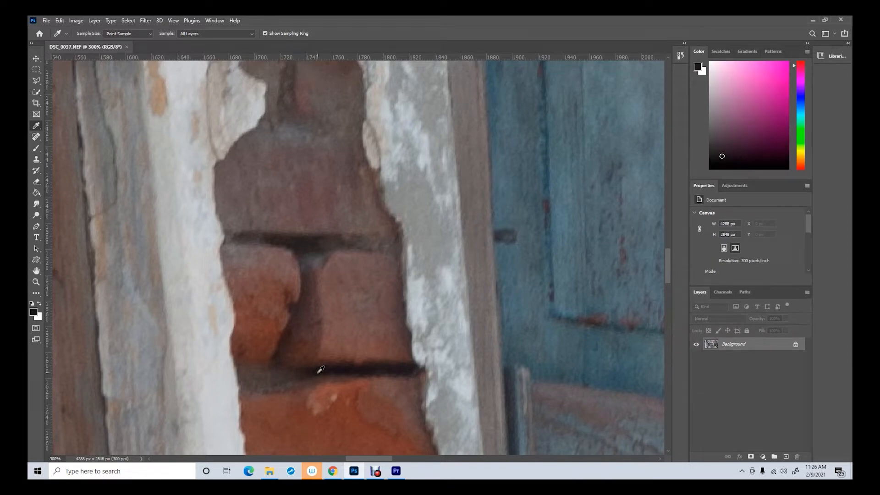
pyautogui.click(364, 367)
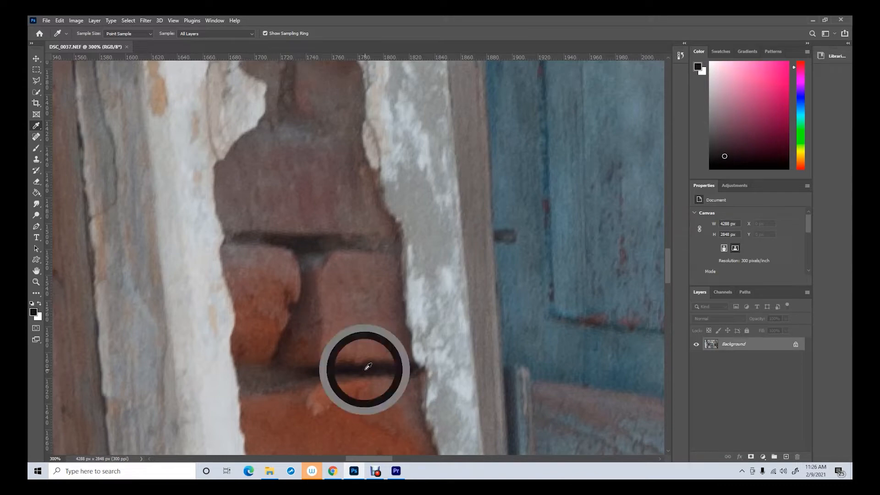
pyautogui.click(390, 365)
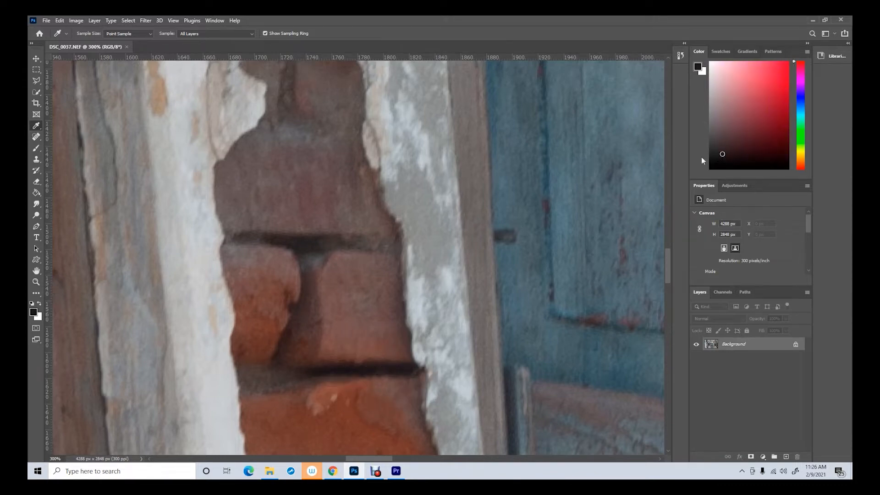
pyautogui.click(319, 367)
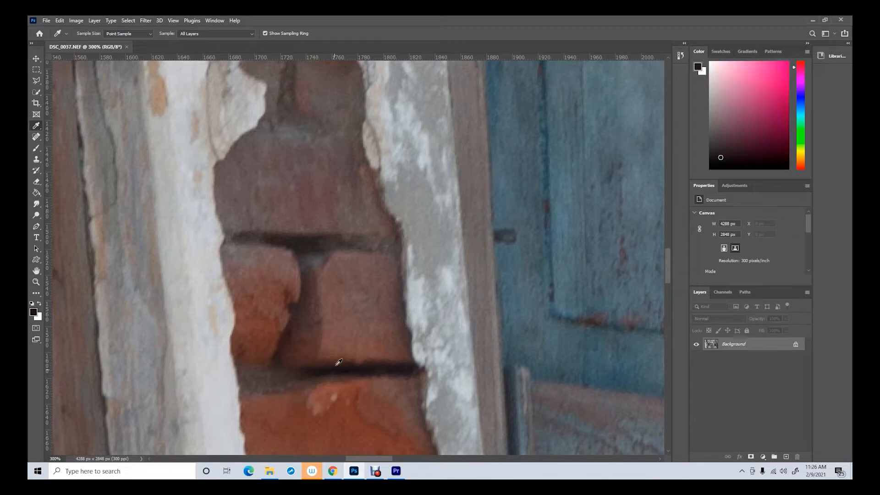
pyautogui.click(295, 240)
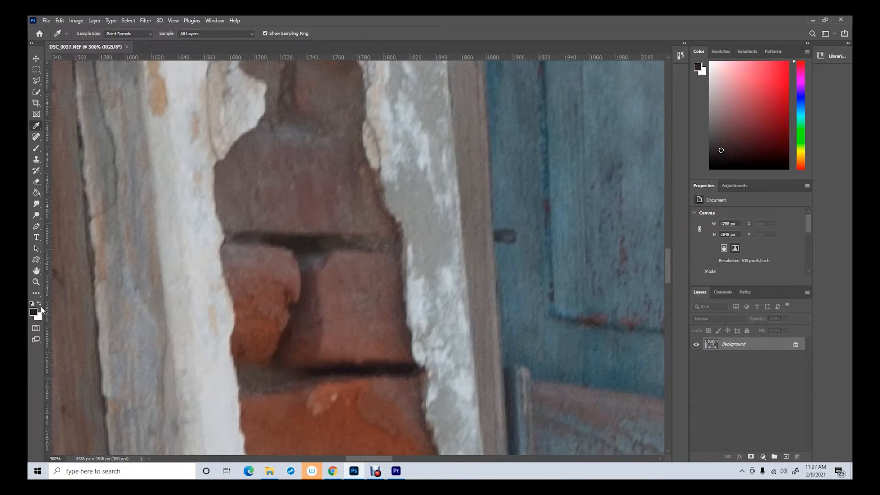
# Deepen the photo's shadows with a Levels adjustment, setting the RGB black input level to 13.
pyautogui.click(37, 282)
pyautogui.keyDown('alt'); pyautogui.click(234, 281); pyautogui.keyUp('alt')
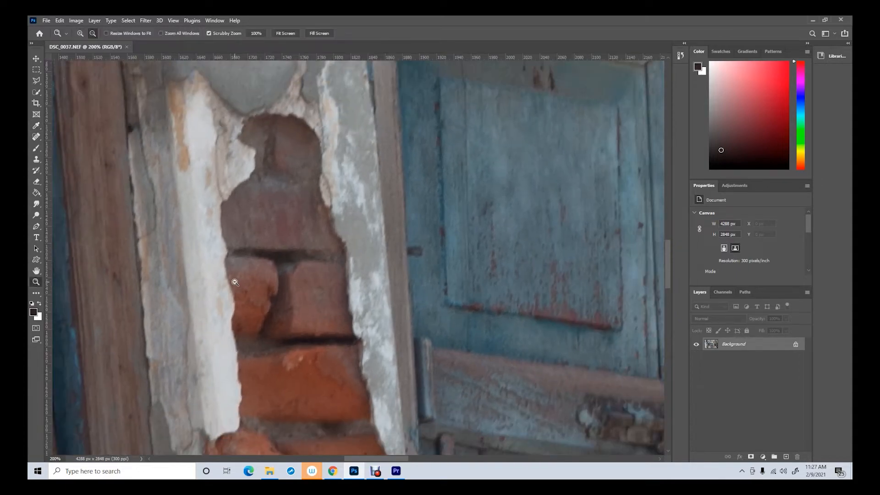
pyautogui.keyDown('alt'); pyautogui.click(235, 282); pyautogui.keyUp('alt')
pyautogui.keyDown('alt'); pyautogui.click(235, 281); pyautogui.keyUp('alt')
pyautogui.keyDown('alt'); pyautogui.click(272, 276); pyautogui.keyUp('alt')
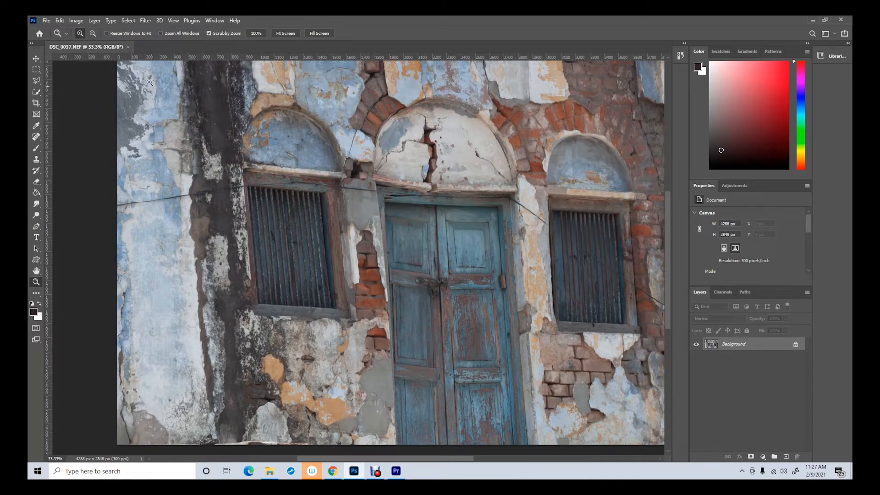
pyautogui.click(73, 21)
pyautogui.moveTo(108, 44)
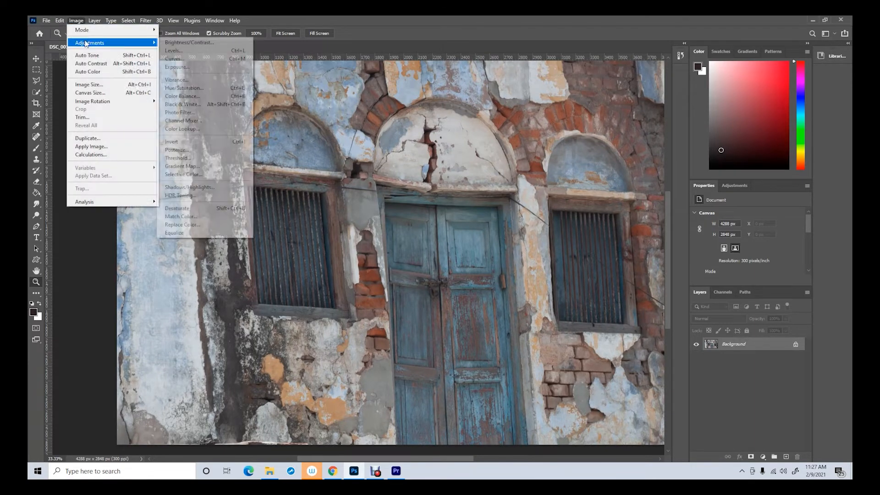
pyautogui.click(167, 52)
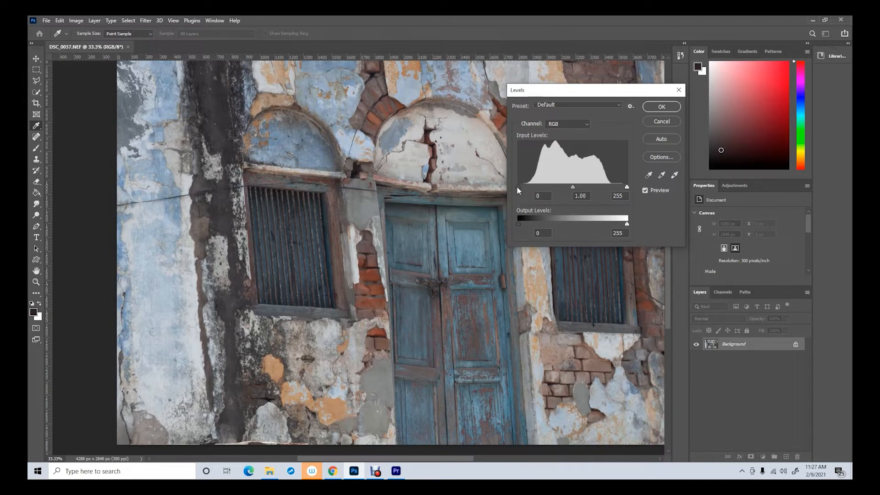
pyautogui.moveTo(518, 187); pyautogui.dragTo(524, 187)
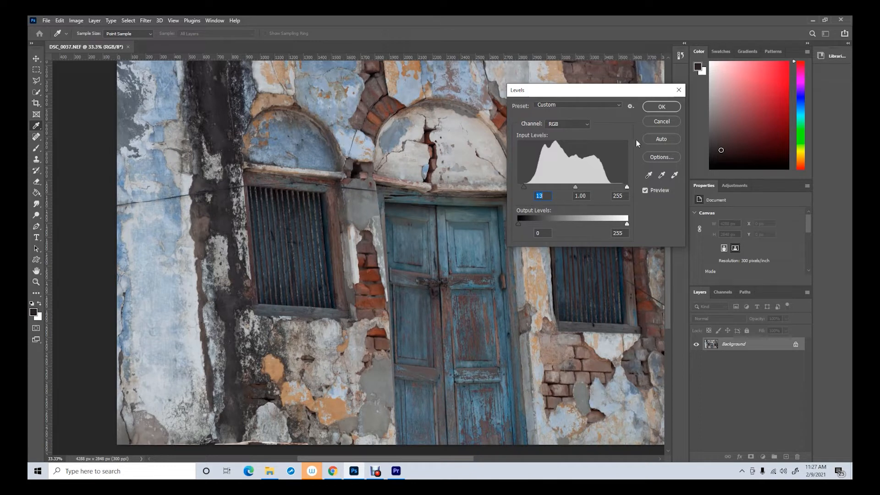
pyautogui.click(661, 107)
# Undo and redo the shadow Levels adjustment to compare the photo before and after.
pyautogui.press('z')
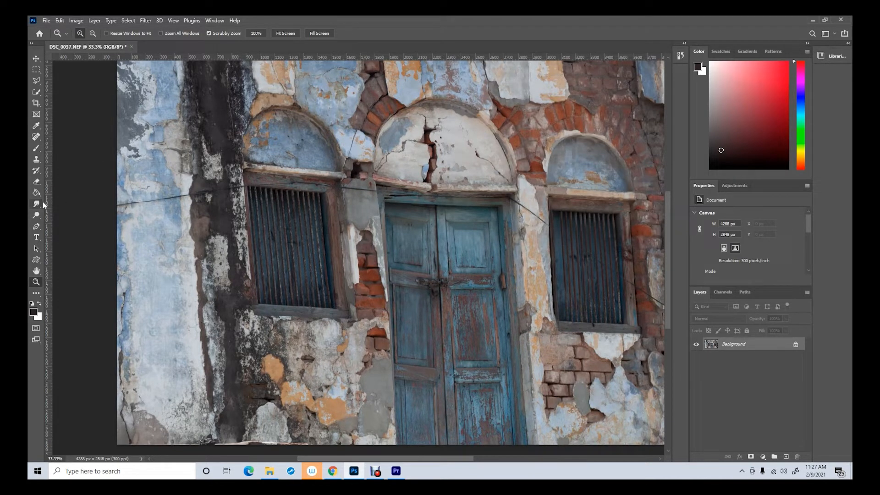
pyautogui.hotkey('ctrl', 'z')
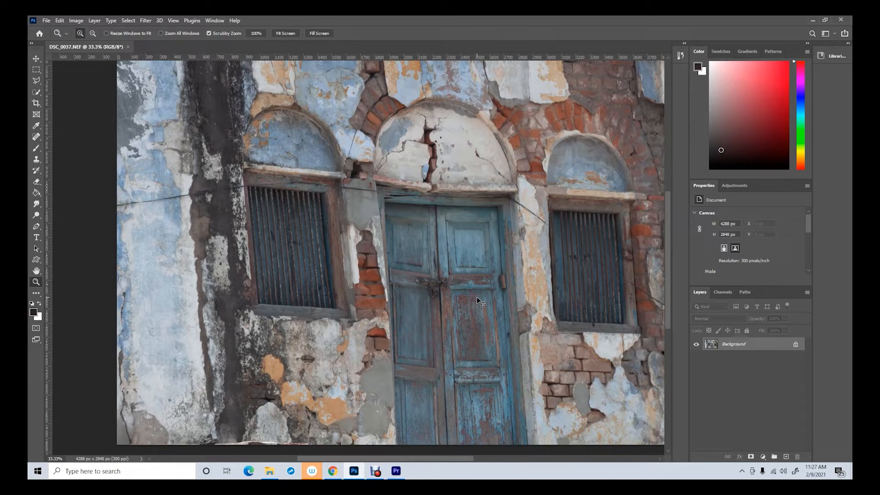
pyautogui.hotkey('ctrl', 'shift', 'l')
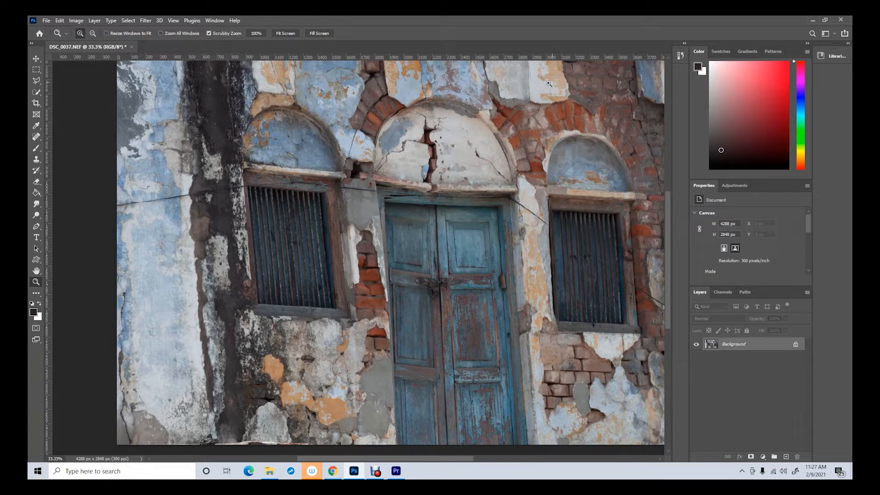
# Sample the brightest plaster patches above the door and below the right-hand window with the Eyedropper to check their tones.
pyautogui.click(36, 126)
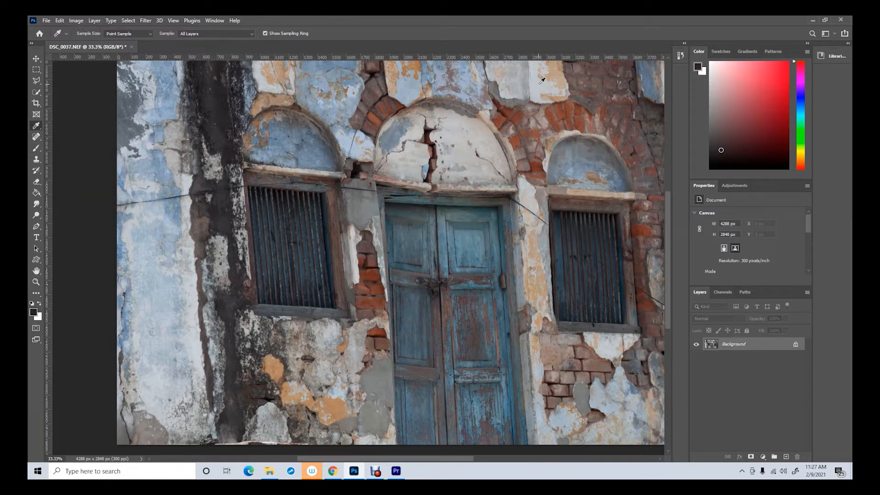
pyautogui.moveTo(542, 81); pyautogui.dragTo(538, 65)
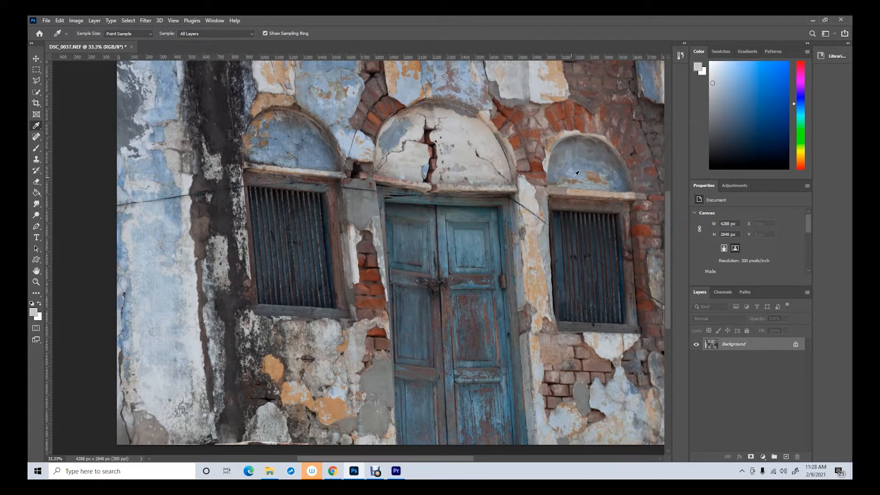
pyautogui.click(523, 183)
pyautogui.click(609, 350)
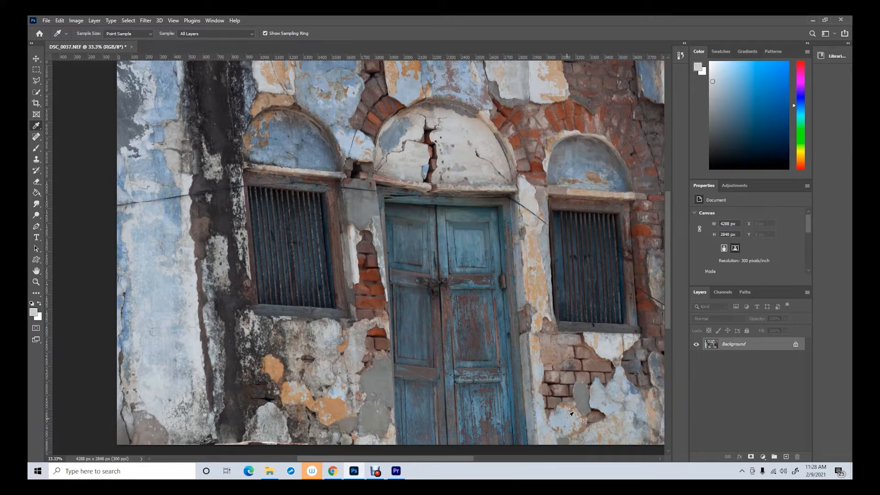
pyautogui.click(609, 342)
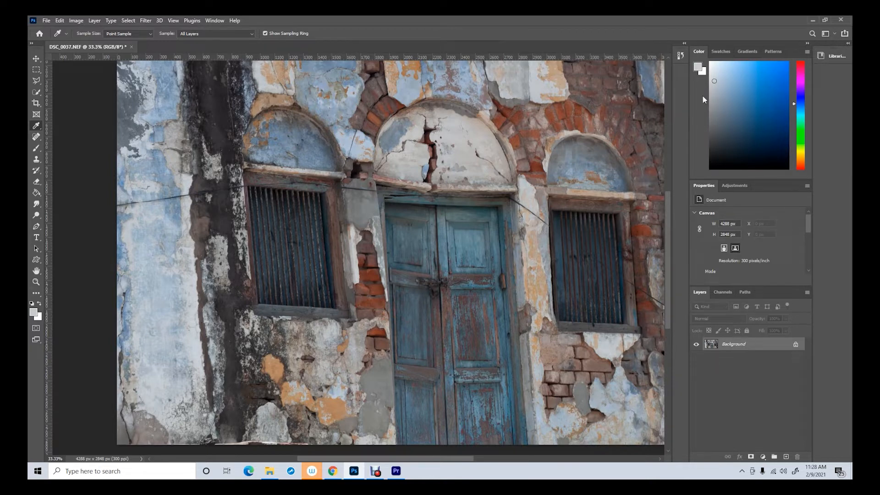
# Brighten the photo's highlights with a Levels adjustment, setting the RGB white input level to 228.
pyautogui.click(75, 22)
pyautogui.moveTo(110, 42)
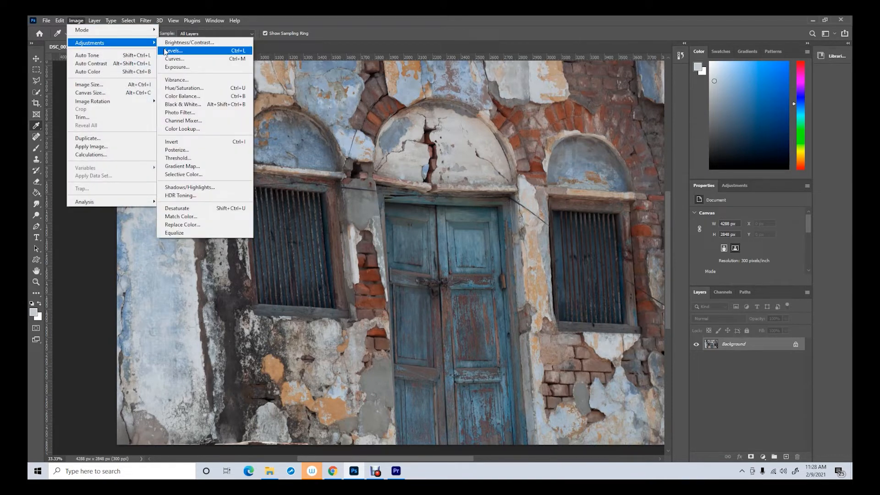
pyautogui.click(166, 51)
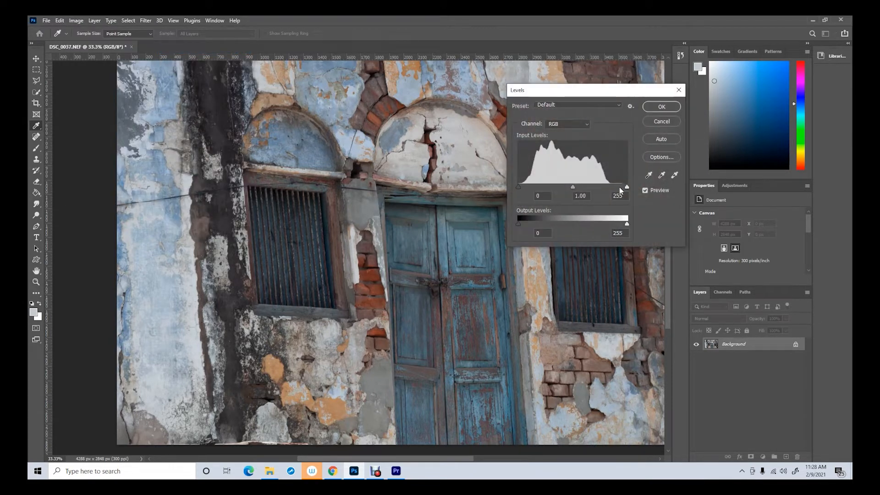
pyautogui.moveTo(626, 187); pyautogui.dragTo(616, 189)
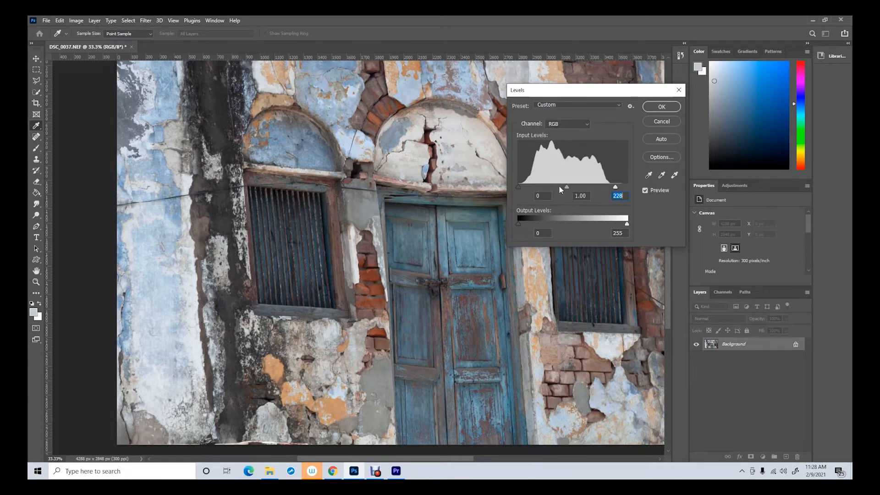
pyautogui.click(654, 105)
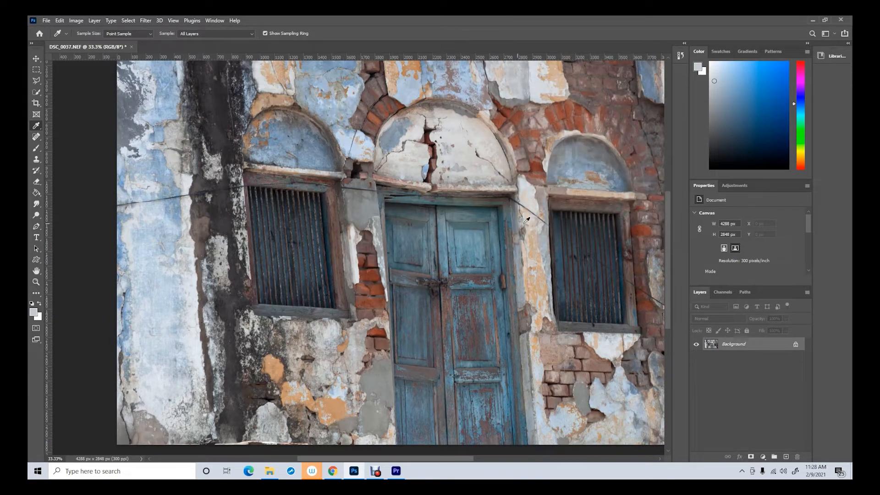
pyautogui.click(36, 282)
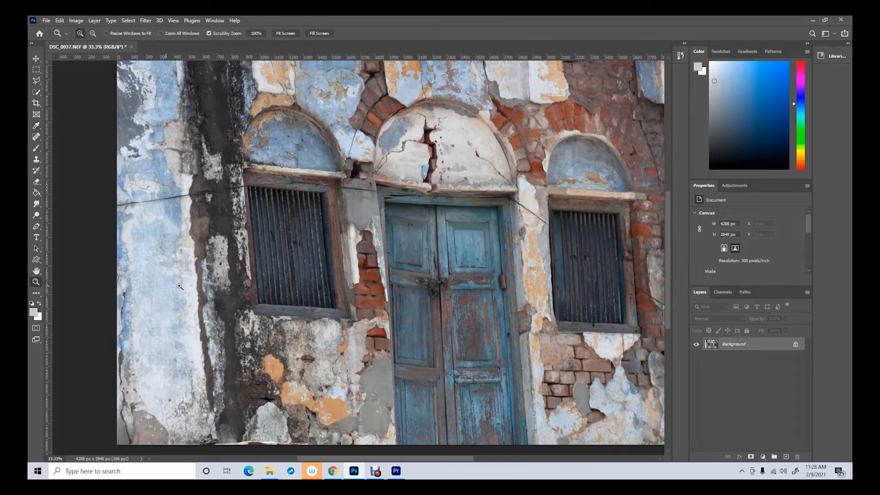
pyautogui.keyDown('alt'); pyautogui.click(241, 287); pyautogui.keyUp('alt')
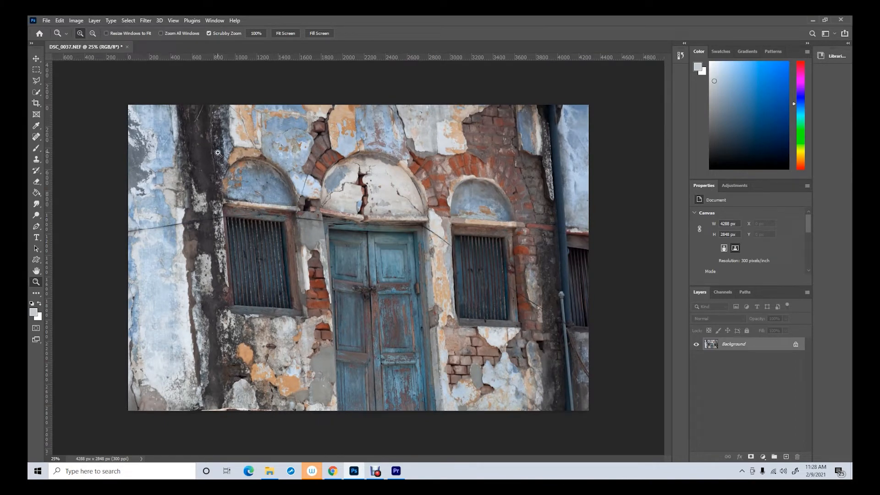
# Undo and redo the Levels adjustments to compare the door photo before and after.
pyautogui.click(76, 21)
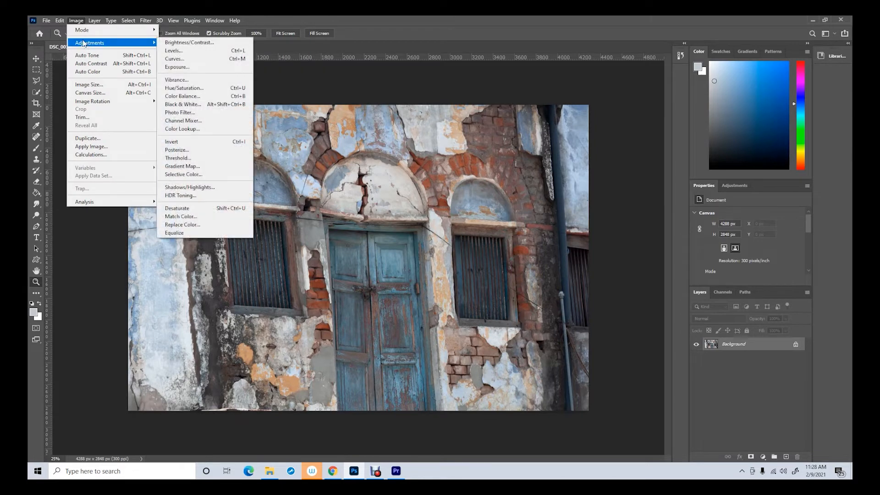
pyautogui.click(66, 30)
pyautogui.click(59, 21)
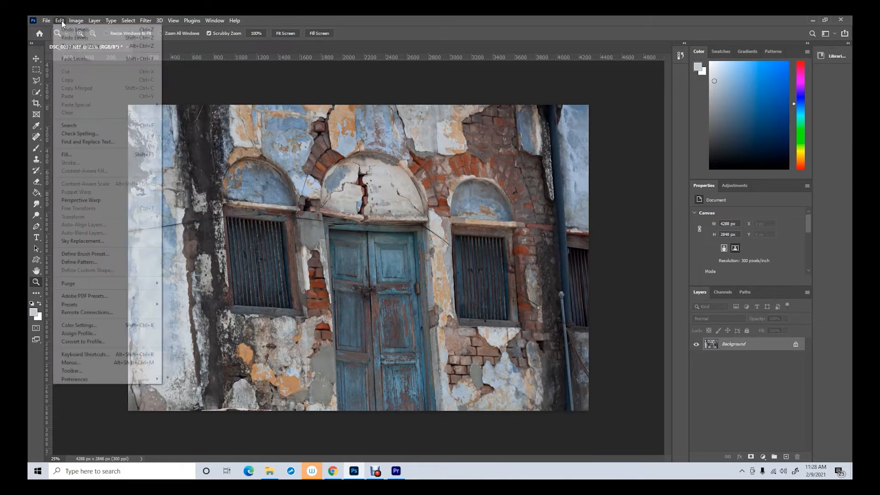
pyautogui.click(69, 30)
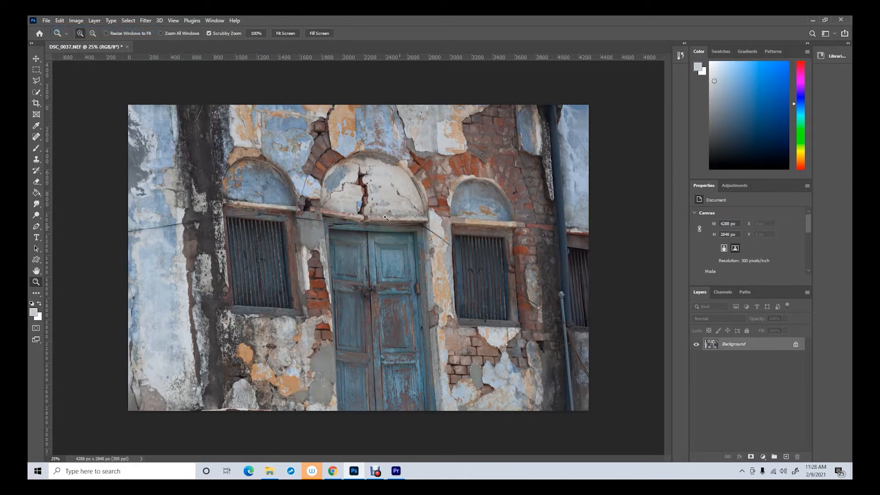
pyautogui.click(60, 20)
pyautogui.click(63, 39)
pyautogui.click(60, 21)
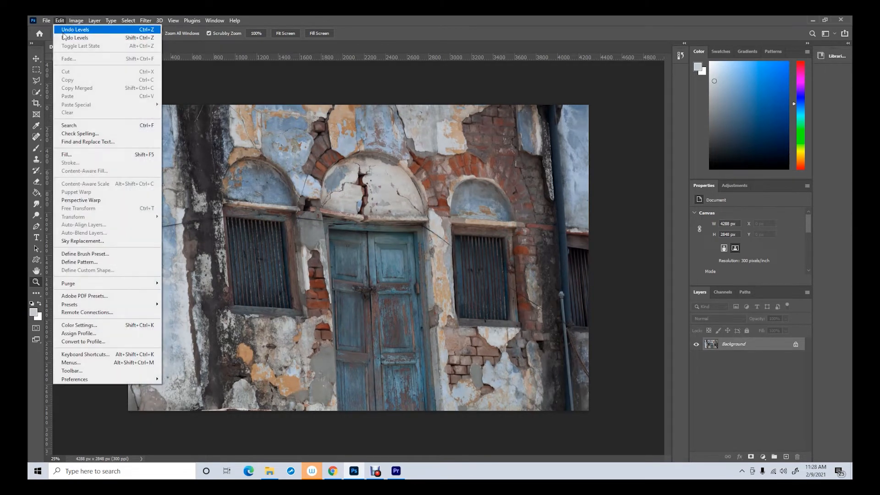
pyautogui.click(64, 38)
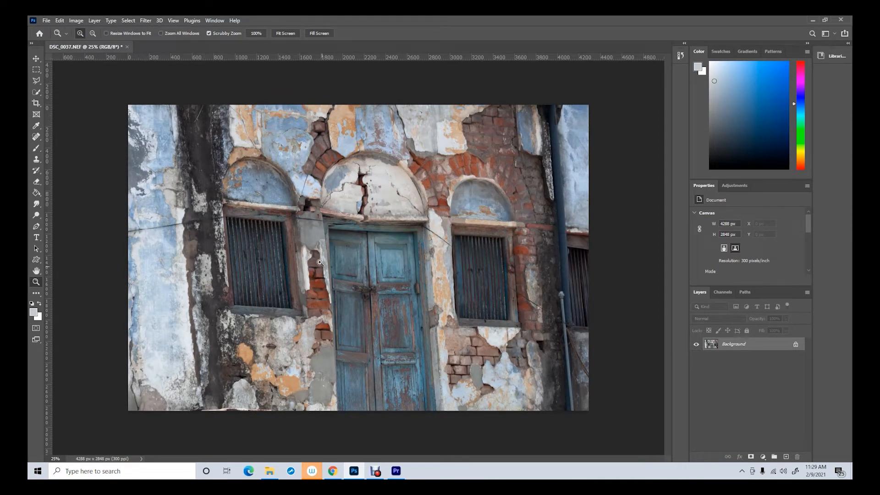
# Sample the dark gap between the exposed bricks and the white plaster beside the door with the Eyedropper to check their tones.
pyautogui.moveTo(320, 284); pyautogui.dragTo(314, 274)
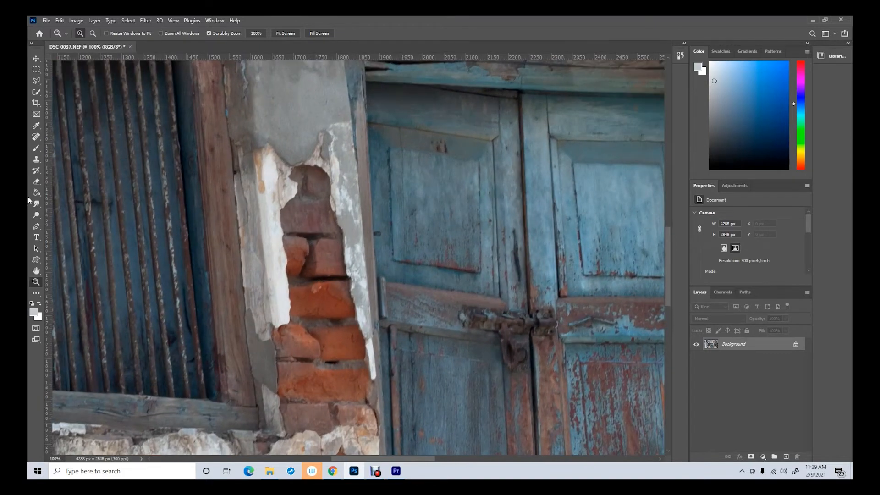
pyautogui.click(36, 125)
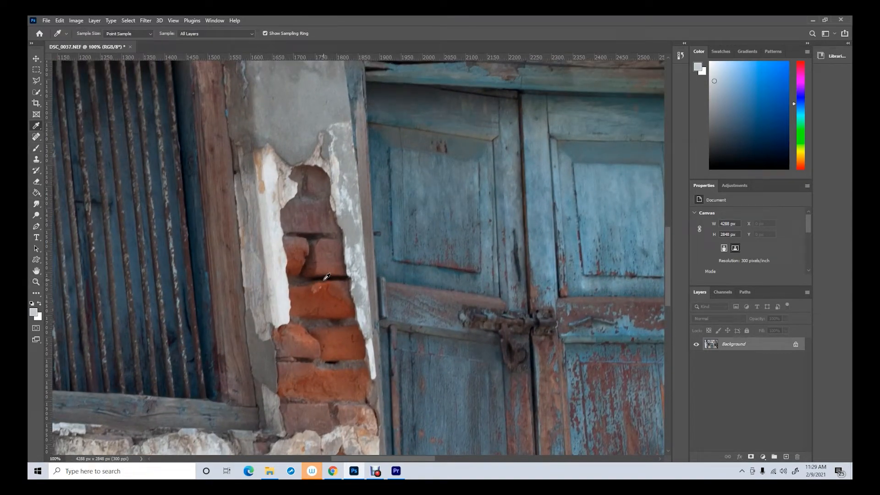
pyautogui.click(326, 275)
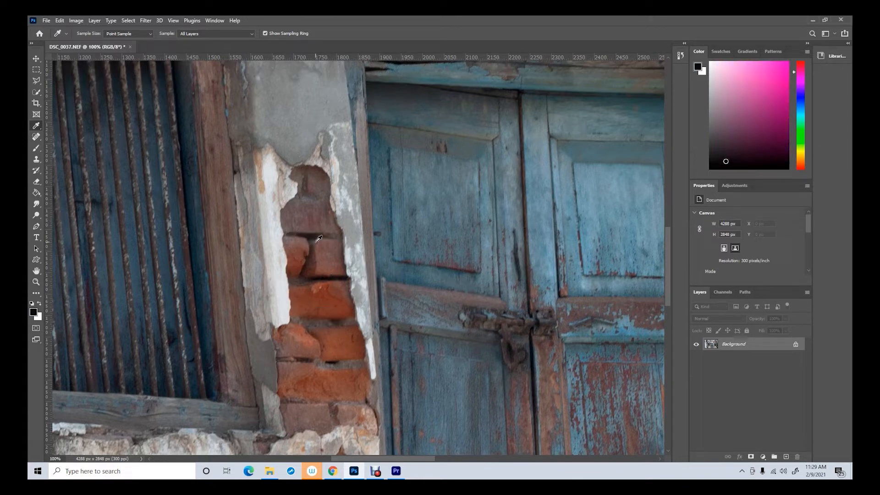
pyautogui.click(271, 173)
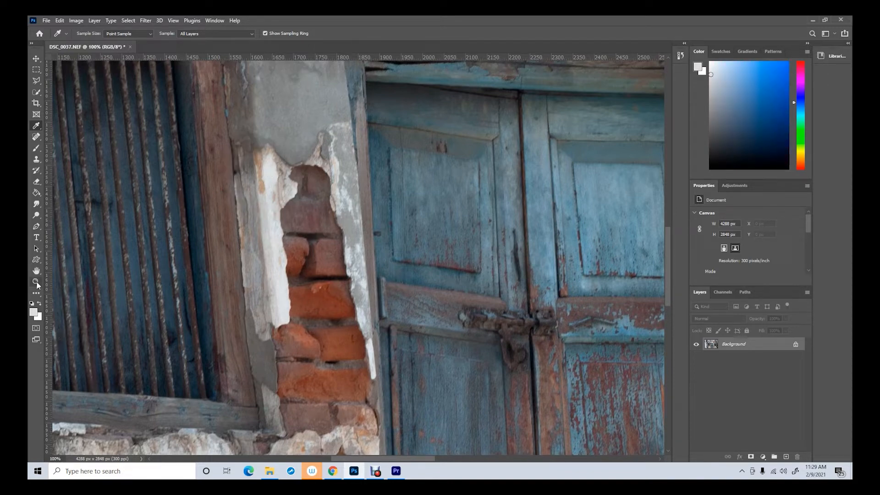
pyautogui.click(36, 281)
pyautogui.keyDown('alt'); pyautogui.click(379, 294); pyautogui.keyUp('alt')
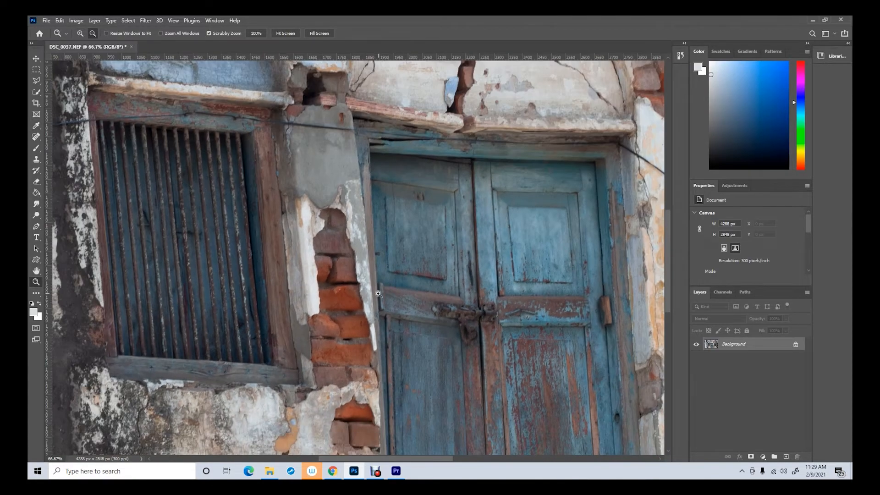
pyautogui.keyDown('alt'); pyautogui.click(378, 294); pyautogui.keyUp('alt')
pyautogui.keyDown('alt'); pyautogui.click(379, 294); pyautogui.keyUp('alt')
pyautogui.keyDown('alt'); pyautogui.click(380, 294); pyautogui.keyUp('alt')
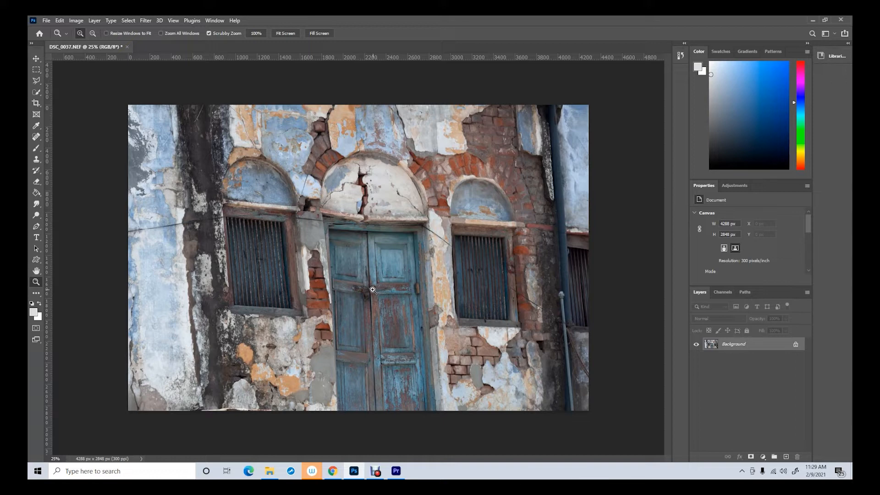
# Open the raw photo DSC_0165 from the lesson 8 folder in Camera Raw.
pyautogui.click(47, 20)
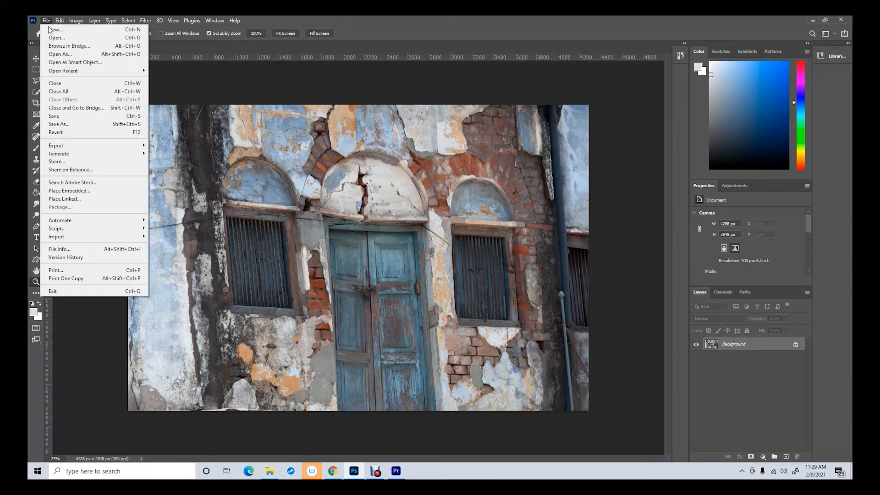
pyautogui.click(59, 39)
pyautogui.click(347, 92)
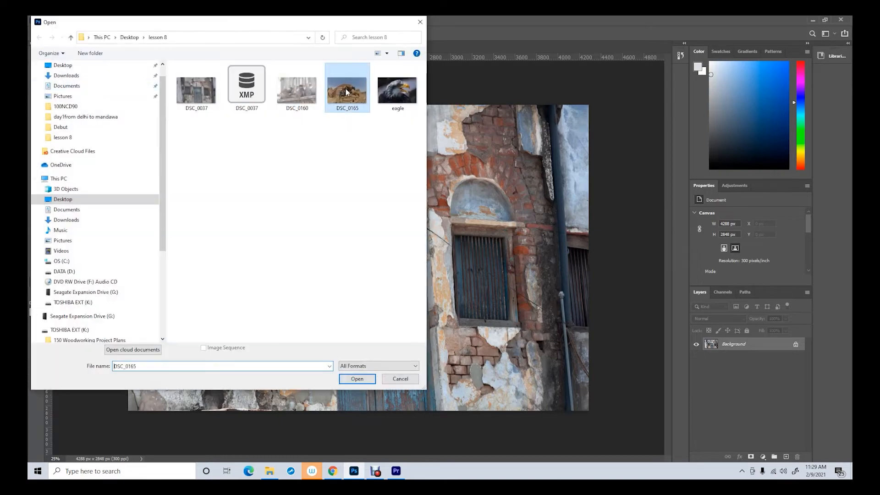
pyautogui.click(366, 381)
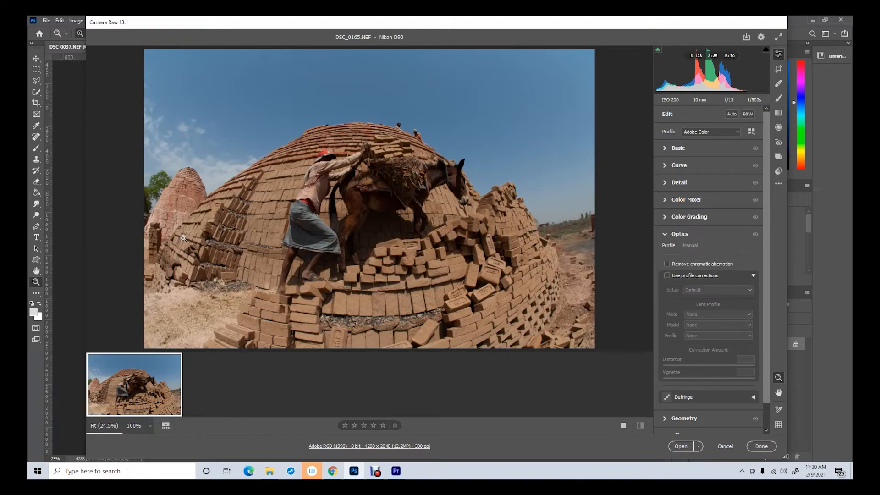
# Remove chromatic aberration from the brick-mound photo, comparing the correction off and on at 100%, and open it in Photoshop.
pyautogui.click(156, 236)
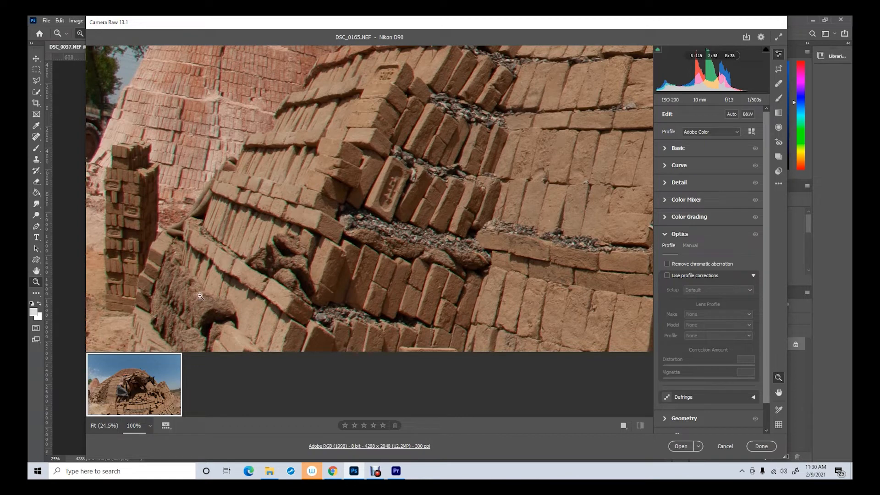
pyautogui.click(685, 267)
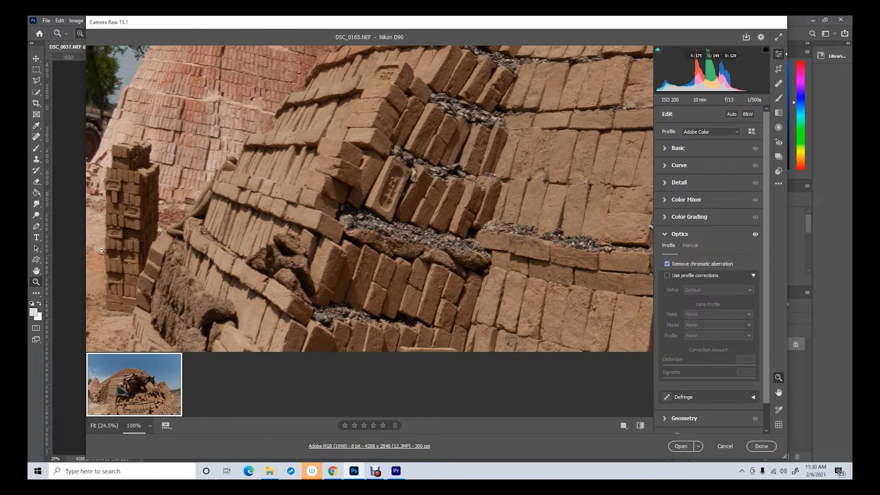
pyautogui.click(667, 265)
pyautogui.click(668, 265)
pyautogui.click(681, 446)
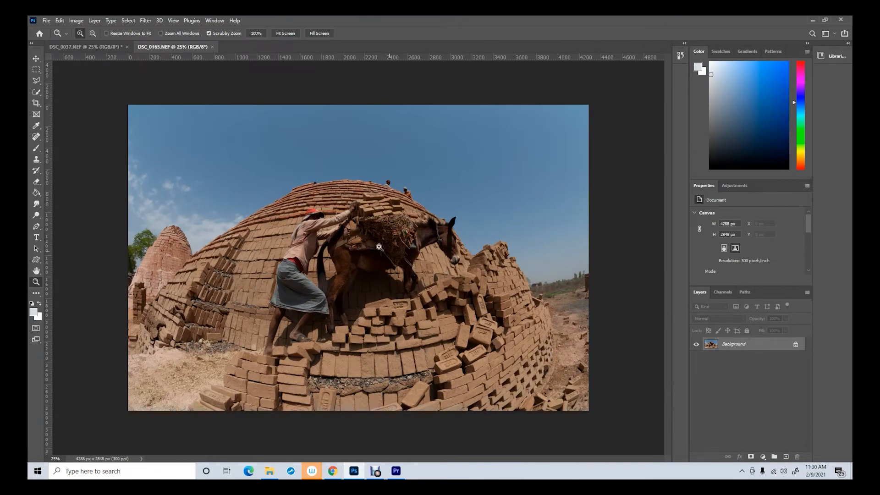
# Brighten the brick-mound photo's highlights with a Levels adjustment, setting the RGB white input level to about 210.
pyautogui.click(77, 21)
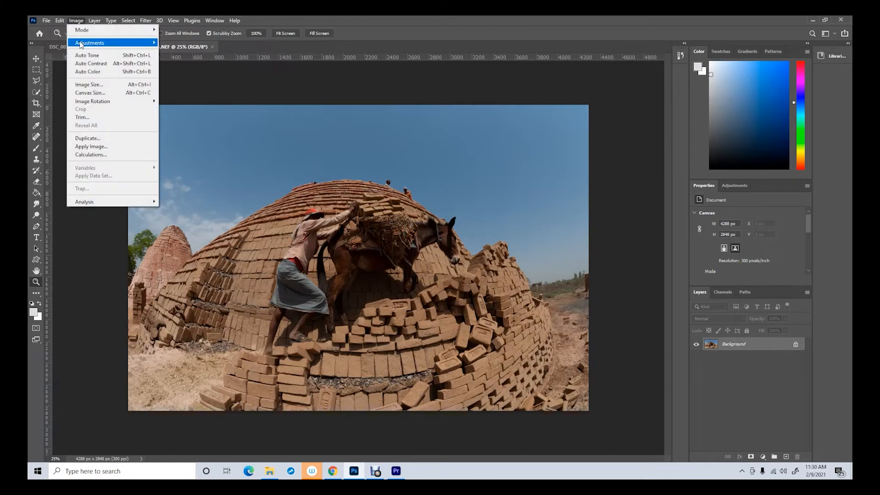
pyautogui.moveTo(80, 44)
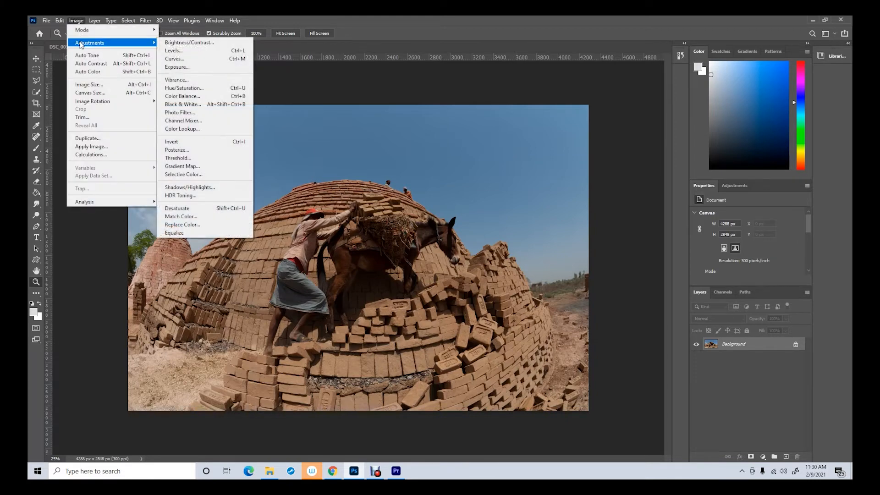
pyautogui.click(174, 50)
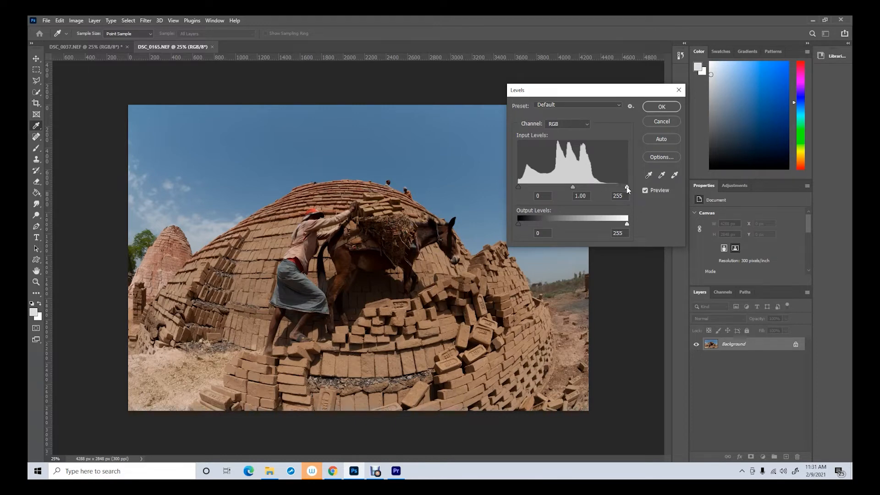
pyautogui.moveTo(626, 187); pyautogui.dragTo(608, 188)
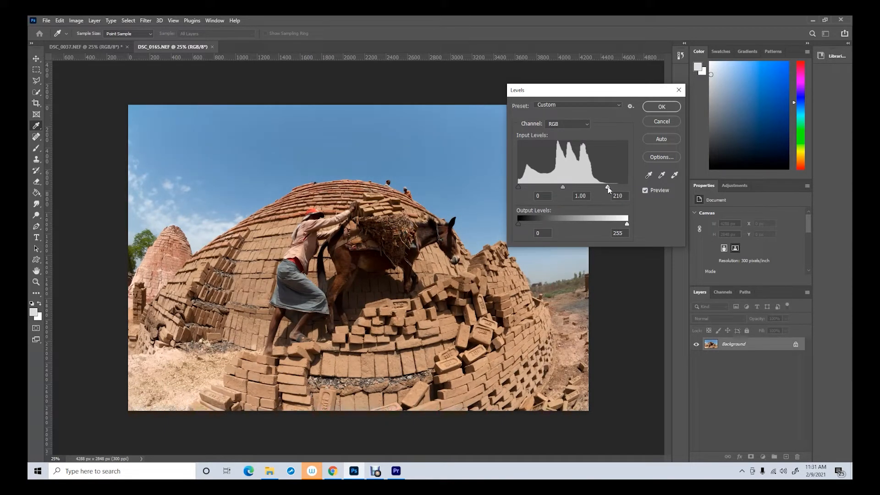
pyautogui.moveTo(607, 186); pyautogui.dragTo(609, 187)
pyautogui.click(610, 188)
pyautogui.moveTo(519, 225); pyautogui.dragTo(513, 224)
pyautogui.click(661, 107)
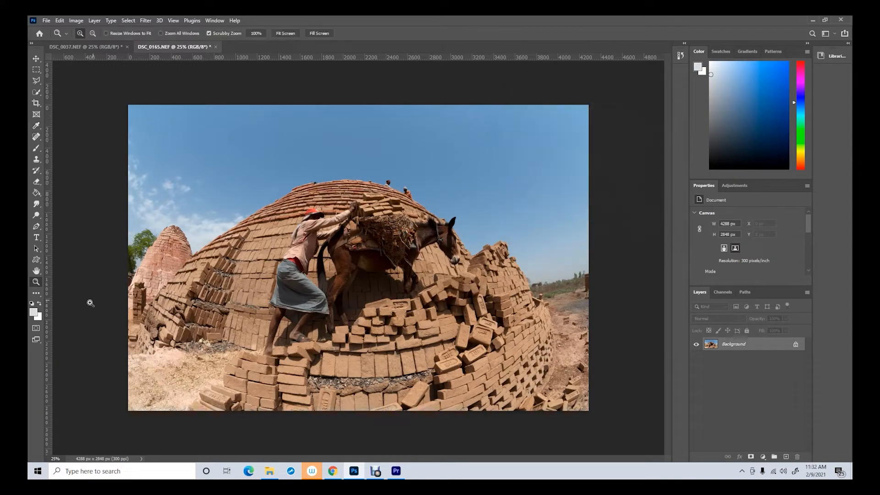
# Lighten the shadows around the mule with another Levels adjustment, setting the RGB black output level to 11.
pyautogui.click(36, 282)
pyautogui.moveTo(352, 267); pyautogui.dragTo(409, 248)
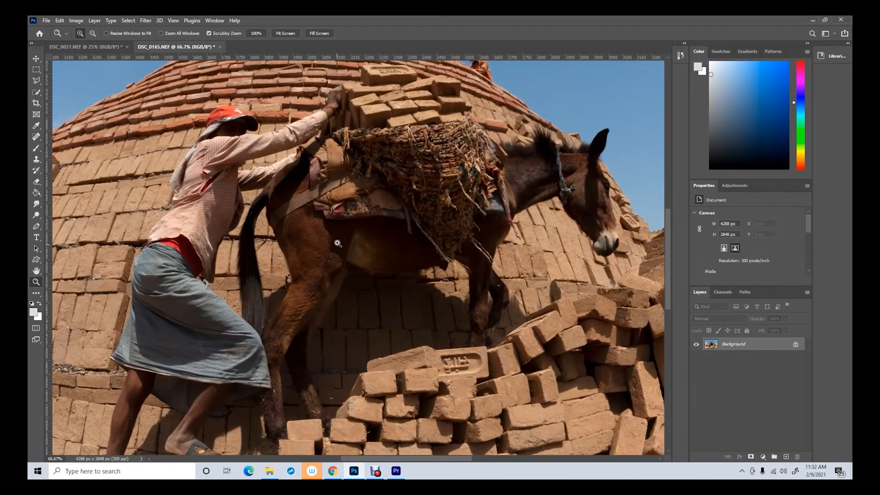
pyautogui.click(75, 22)
pyautogui.moveTo(89, 43)
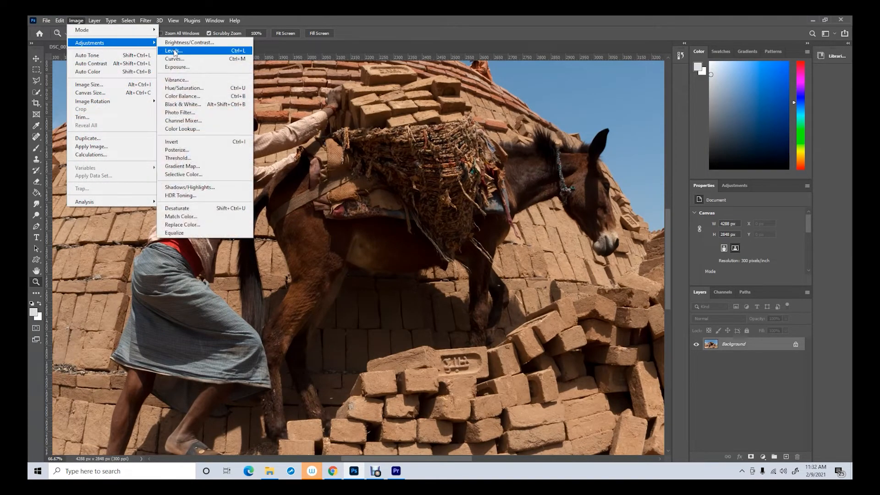
pyautogui.click(177, 52)
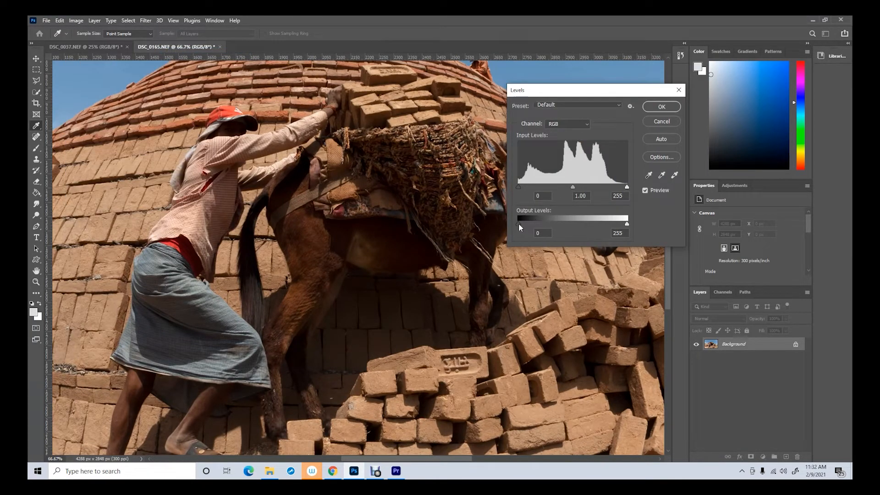
pyautogui.moveTo(518, 221); pyautogui.dragTo(527, 223)
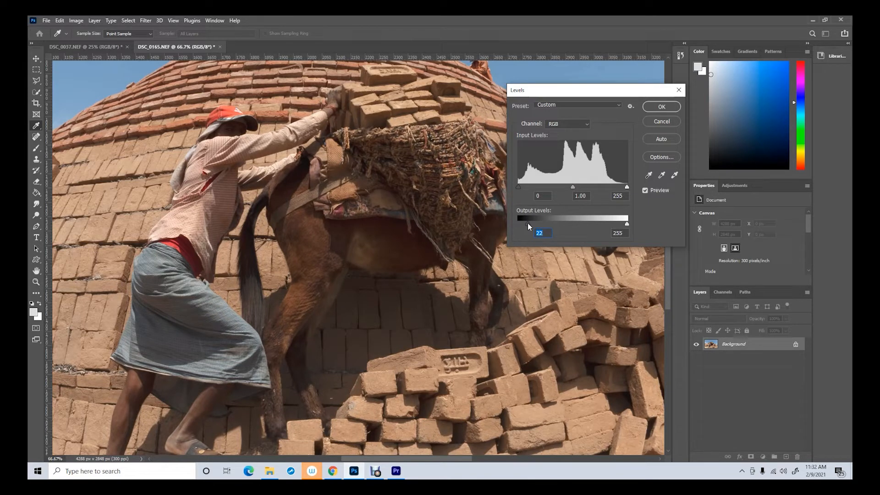
pyautogui.moveTo(526, 223); pyautogui.dragTo(523, 226)
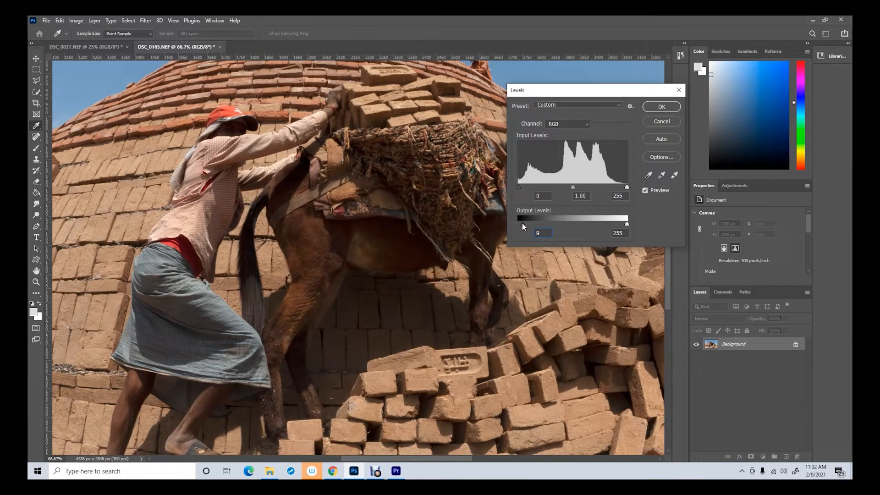
pyautogui.click(521, 223)
pyautogui.moveTo(520, 224)
pyautogui.mouseDown()
pyautogui.moveTo(553, 223)
pyautogui.moveTo(518, 224)
pyautogui.mouseUp()
pyautogui.moveTo(627, 224); pyautogui.dragTo(647, 224)
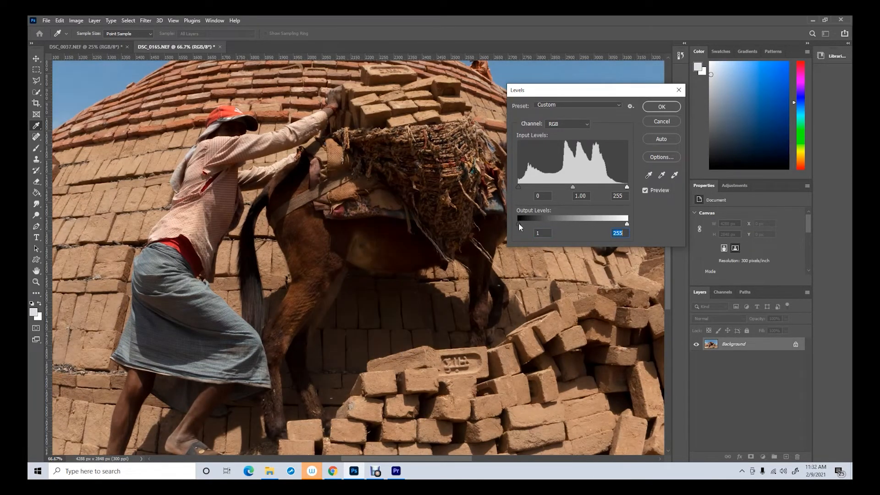
pyautogui.moveTo(518, 222); pyautogui.dragTo(523, 224)
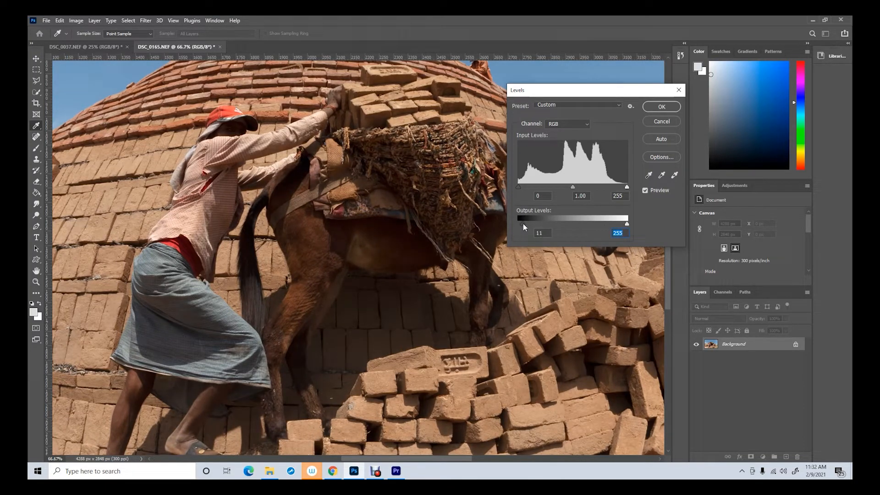
pyautogui.press('z')
pyautogui.click(659, 106)
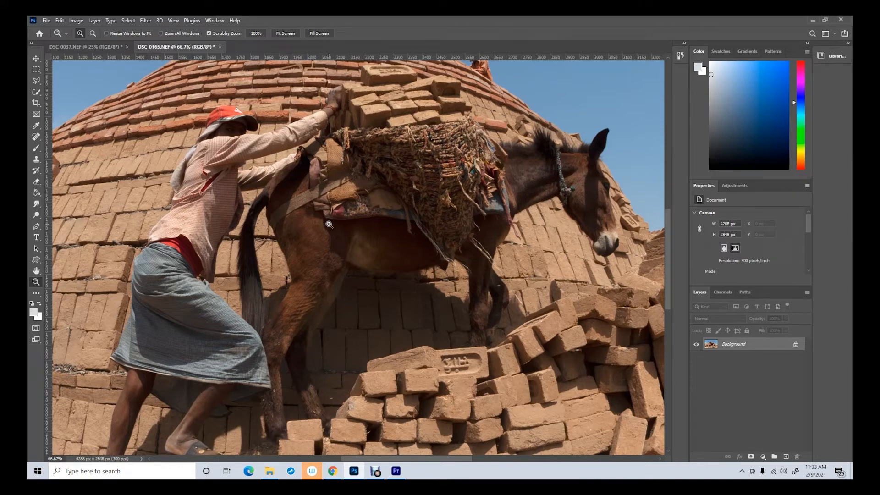
# Open the raw monkey photo DSC_0160 from the lesson 8 folder in Photoshop with chromatic aberration removed.
pyautogui.click(49, 20)
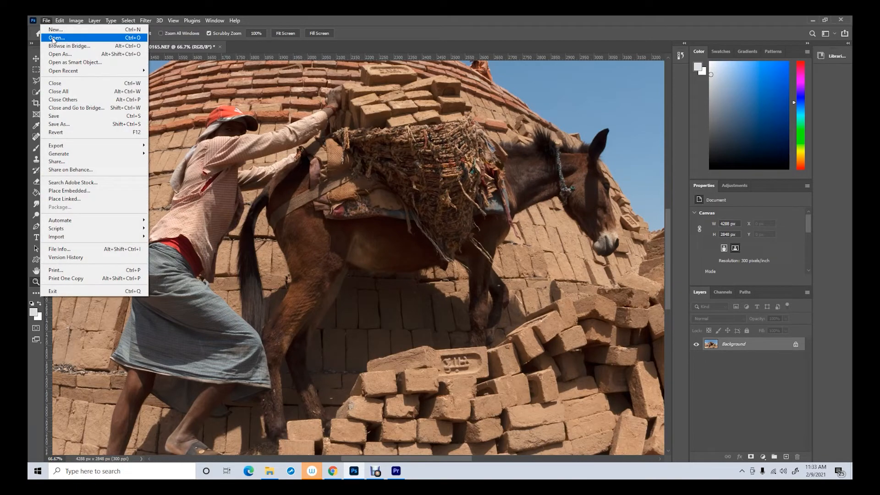
pyautogui.click(53, 39)
pyautogui.click(296, 93)
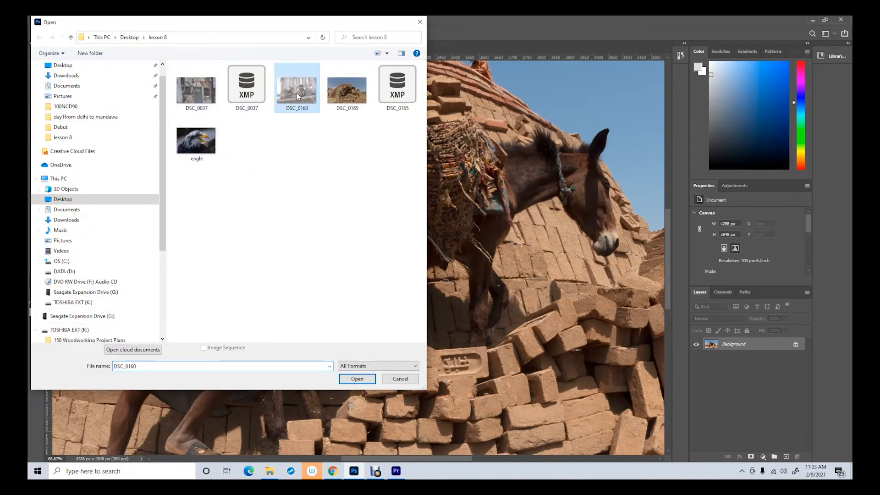
pyautogui.click(362, 379)
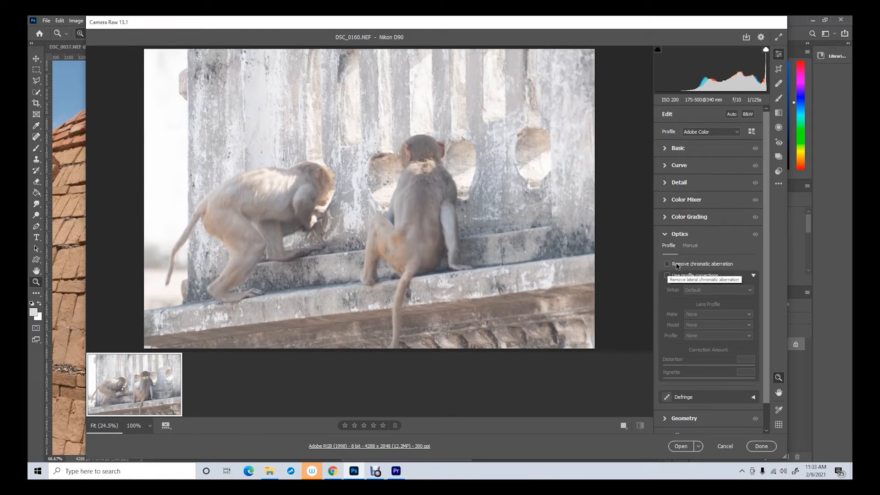
pyautogui.click(676, 266)
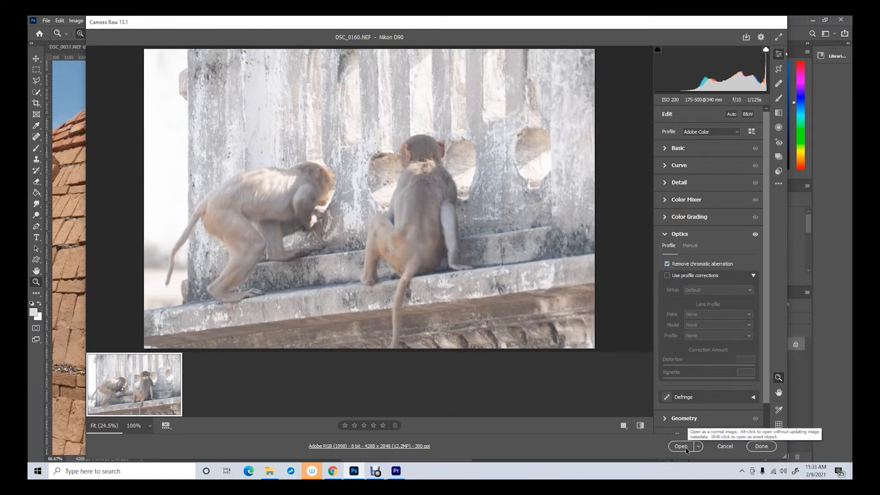
pyautogui.click(685, 448)
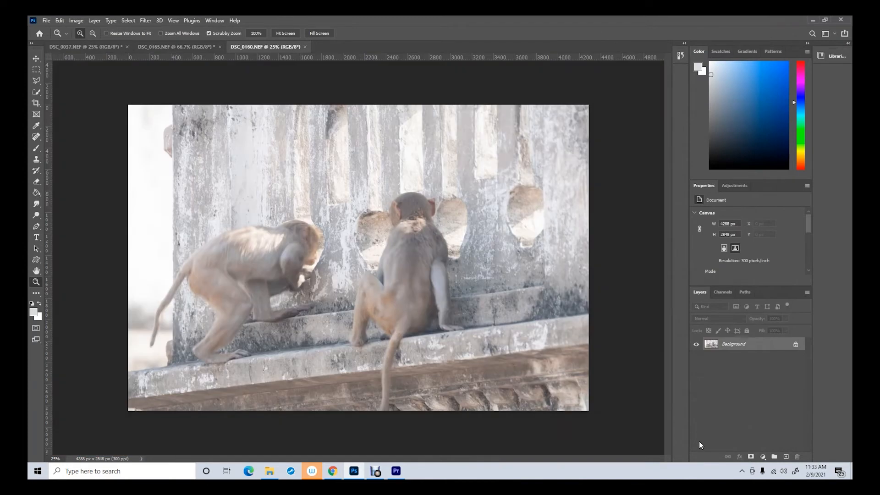
# Sample the white sky behind the monkeys with the Eyedropper and check its RGB values in the Color Picker.
pyautogui.click(36, 125)
pyautogui.click(153, 136)
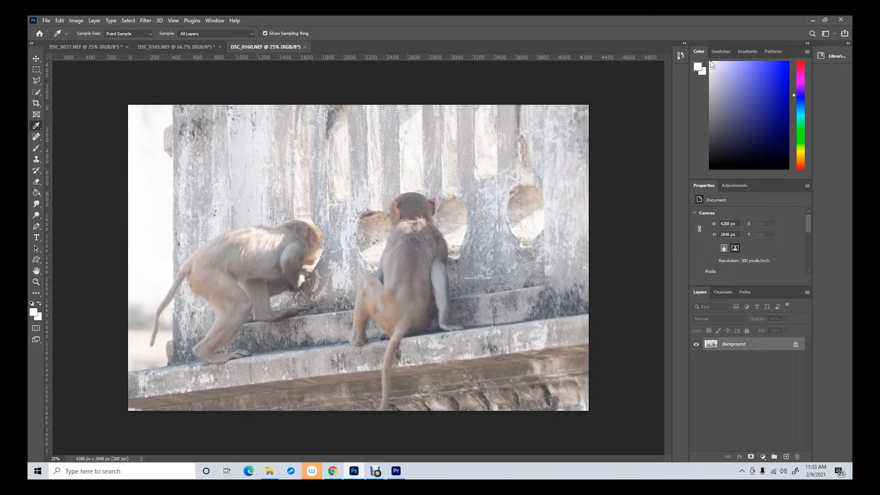
pyautogui.click(33, 311)
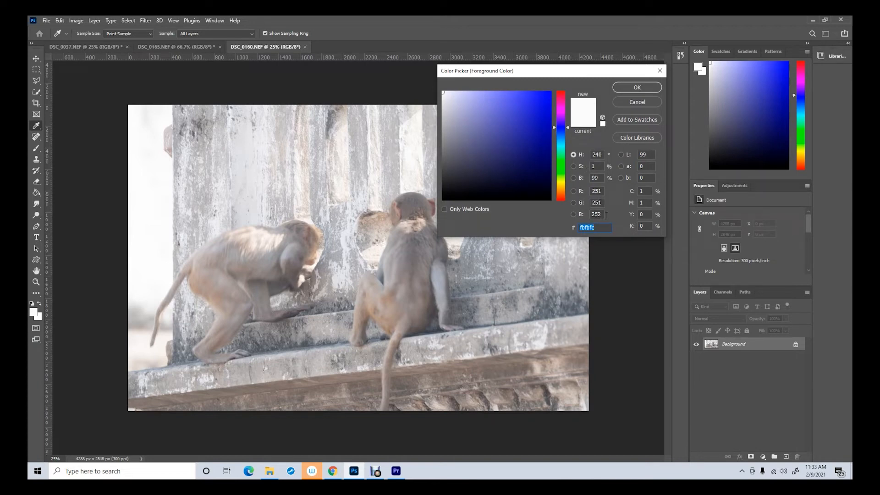
pyautogui.click(636, 102)
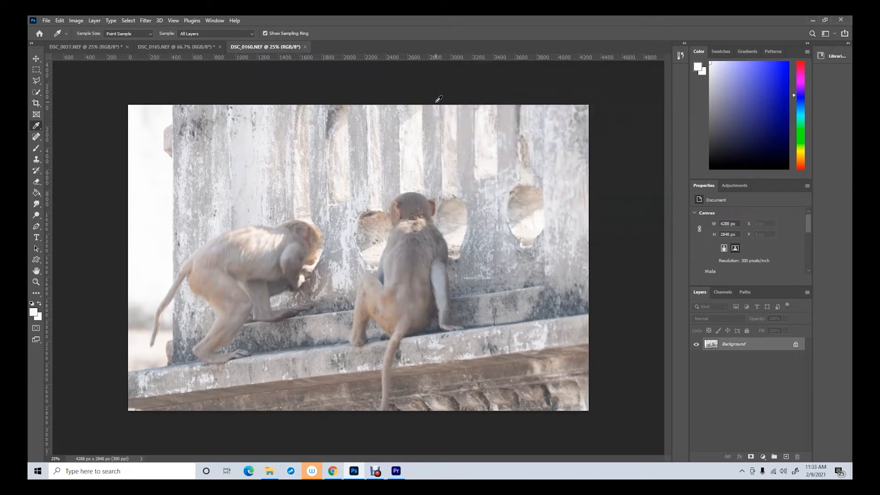
# Deepen the monkey photo's shadows and tone down its whites with Levels, setting RGB black input to 51 and white output to 226.
pyautogui.click(75, 22)
pyautogui.moveTo(80, 44)
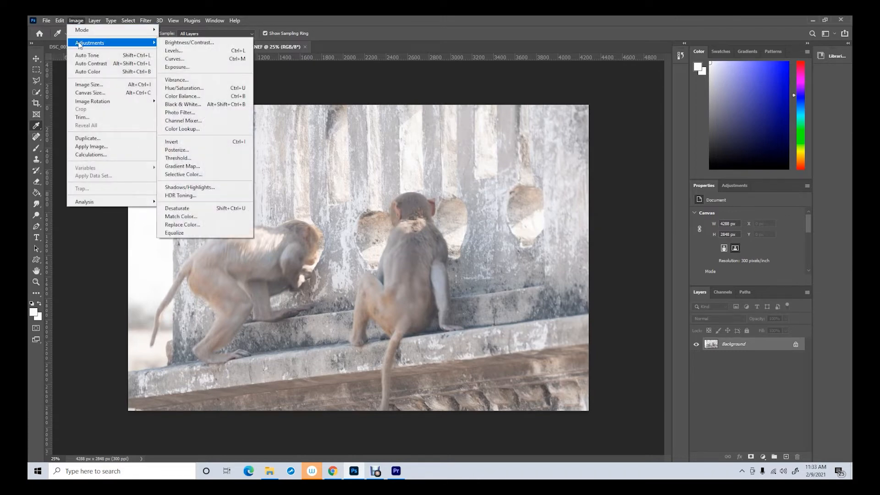
pyautogui.click(173, 51)
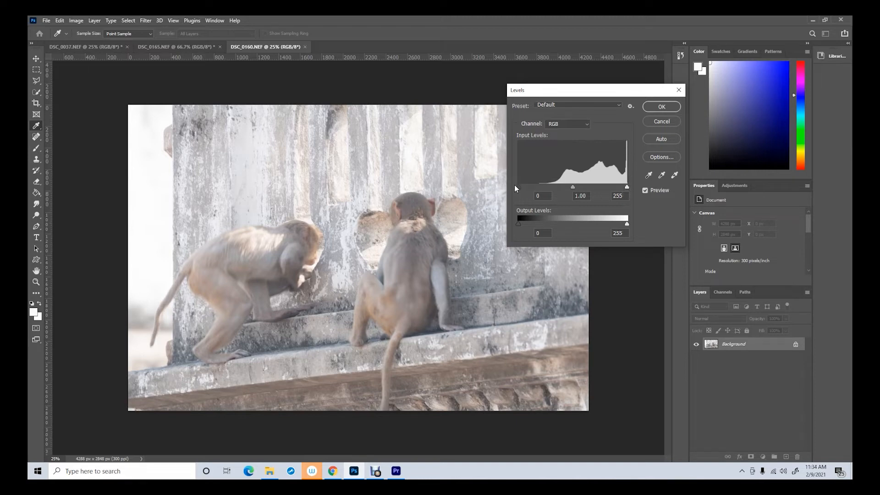
pyautogui.moveTo(517, 185); pyautogui.dragTo(540, 186)
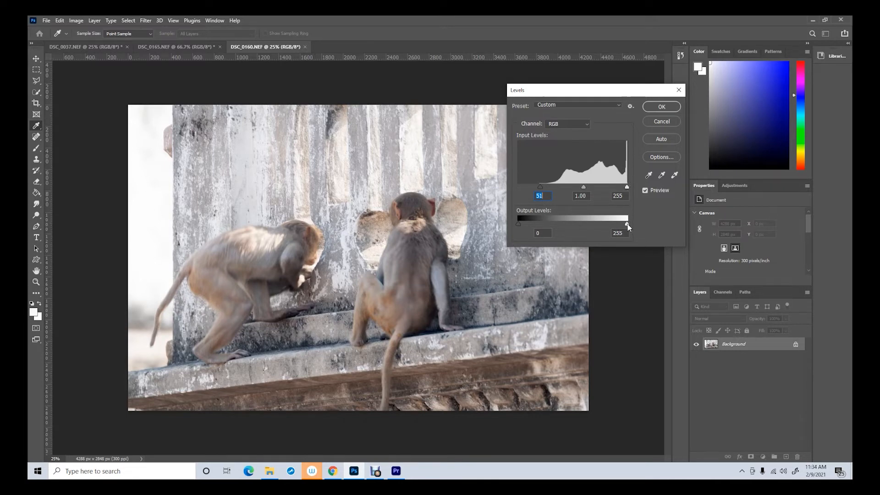
pyautogui.moveTo(626, 224); pyautogui.dragTo(615, 224)
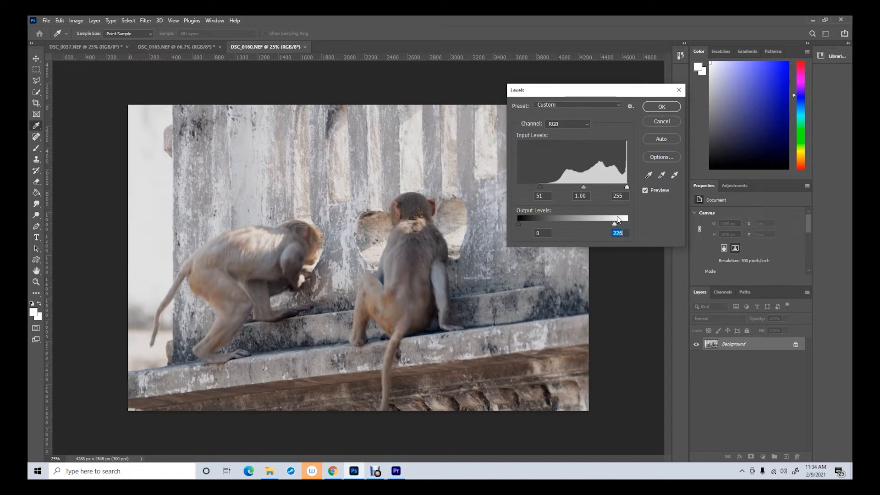
pyautogui.click(661, 107)
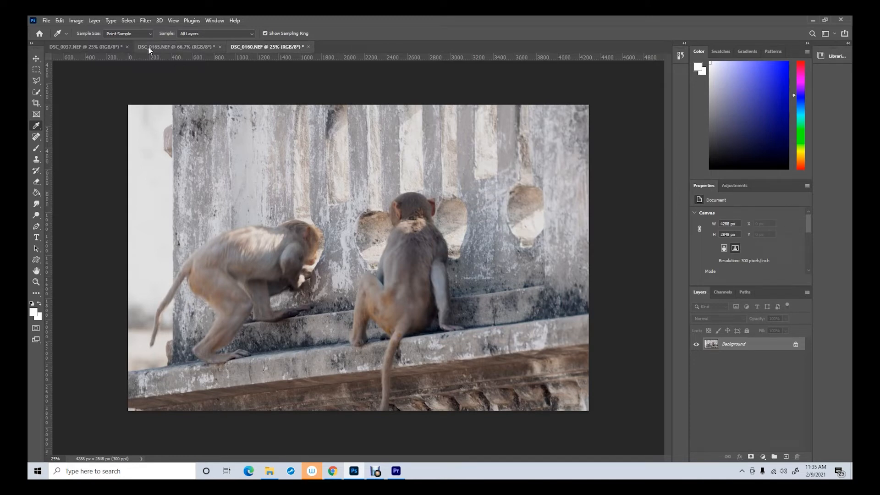
# Examine the red, green and blue channel histograms of the blue-door photo DSC_0037 in the Levels adjustment.
pyautogui.click(74, 47)
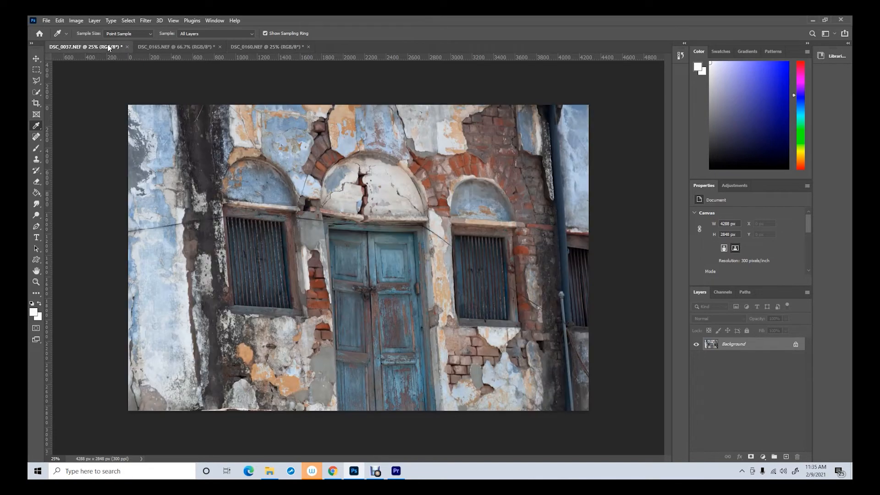
pyautogui.click(75, 21)
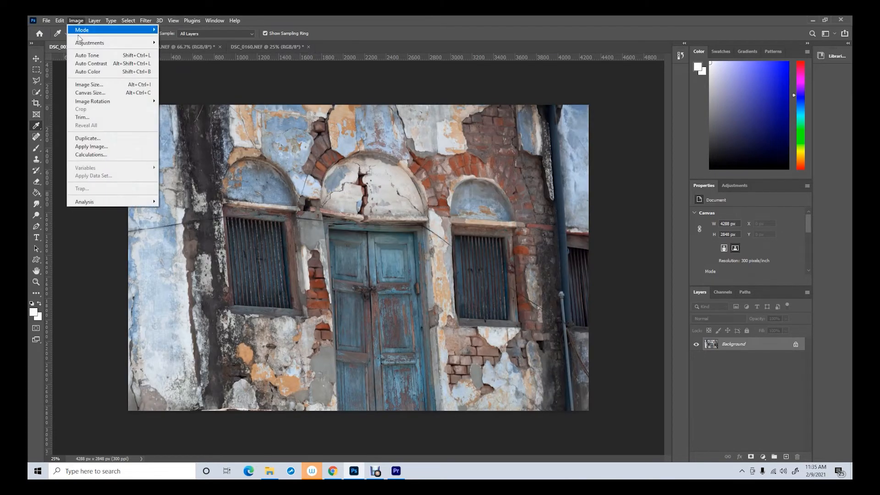
pyautogui.moveTo(91, 43)
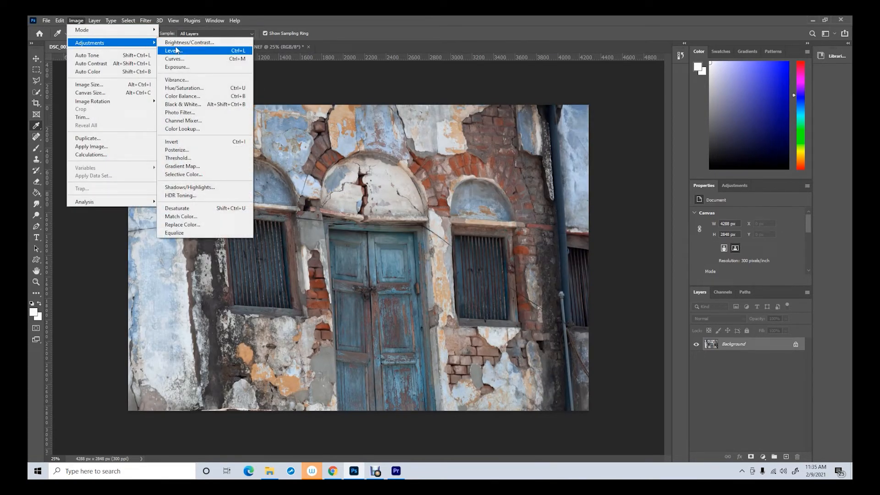
pyautogui.click(177, 52)
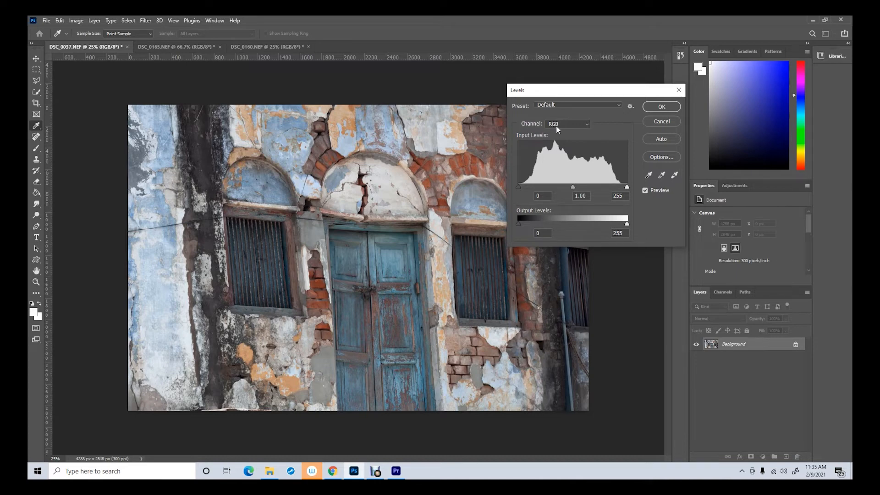
pyautogui.click(587, 123)
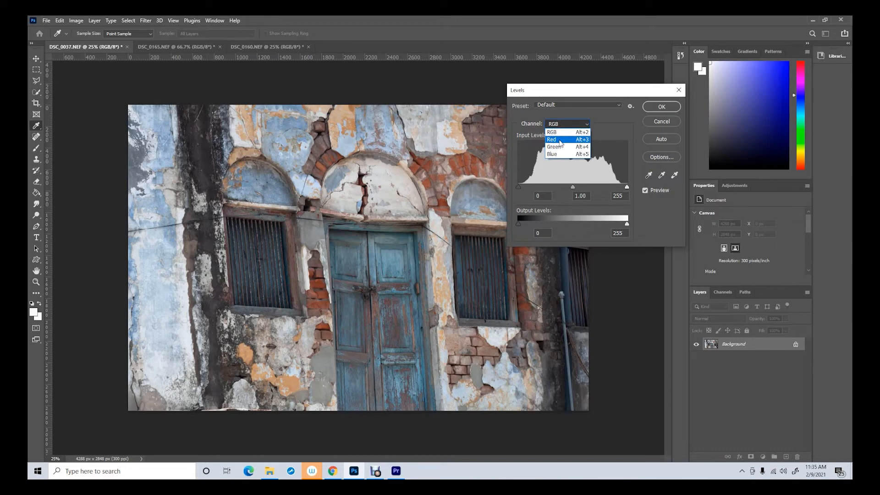
pyautogui.click(560, 139)
pyautogui.click(584, 125)
pyautogui.click(562, 141)
pyautogui.click(584, 125)
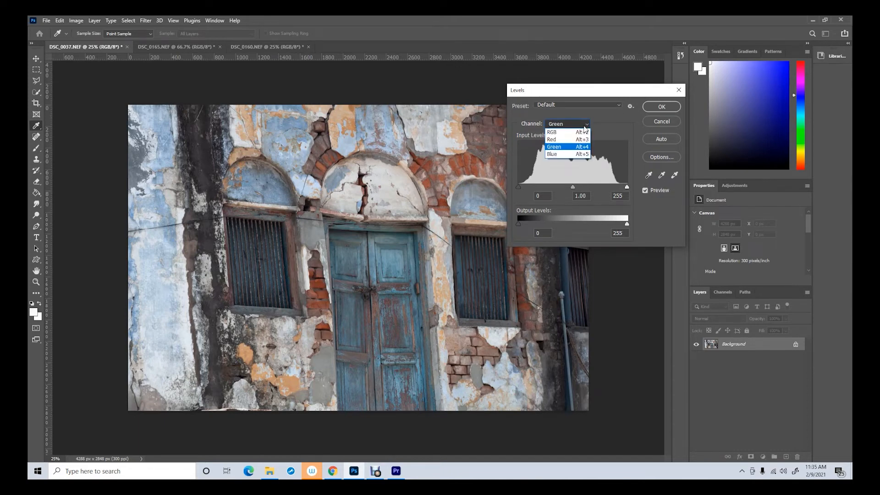
pyautogui.click(560, 156)
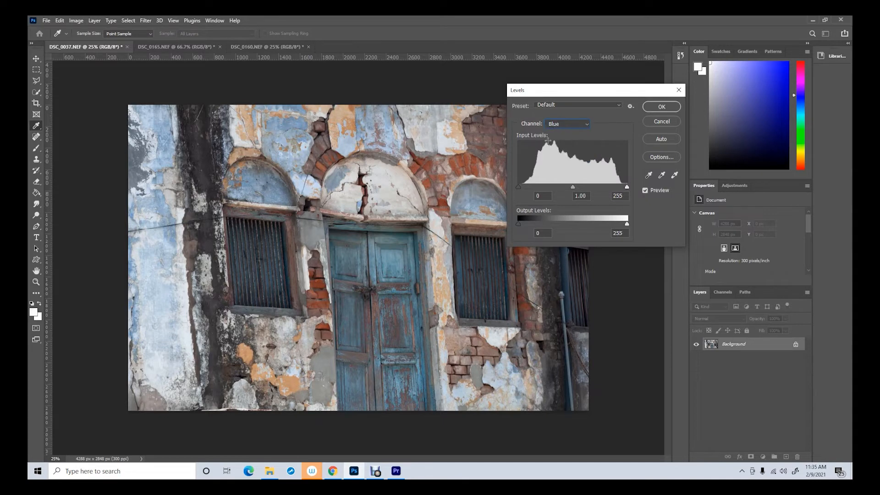
pyautogui.click(587, 125)
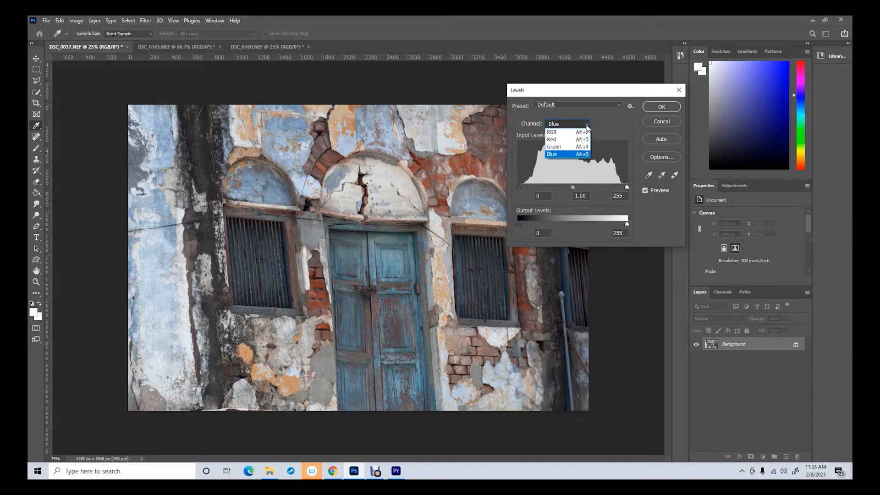
# Try a Levels adjustment on the door photo's Red channel, with the white input level at 233 and a small midtone shift.
pyautogui.click(553, 140)
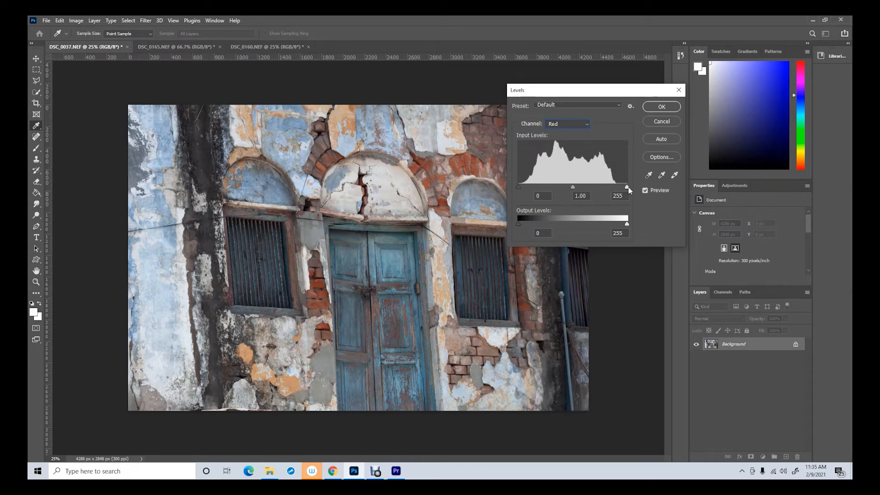
pyautogui.moveTo(626, 187)
pyautogui.mouseDown()
pyautogui.moveTo(617, 189)
pyautogui.moveTo(632, 188)
pyautogui.mouseUp()
pyautogui.moveTo(627, 188); pyautogui.dragTo(618, 187)
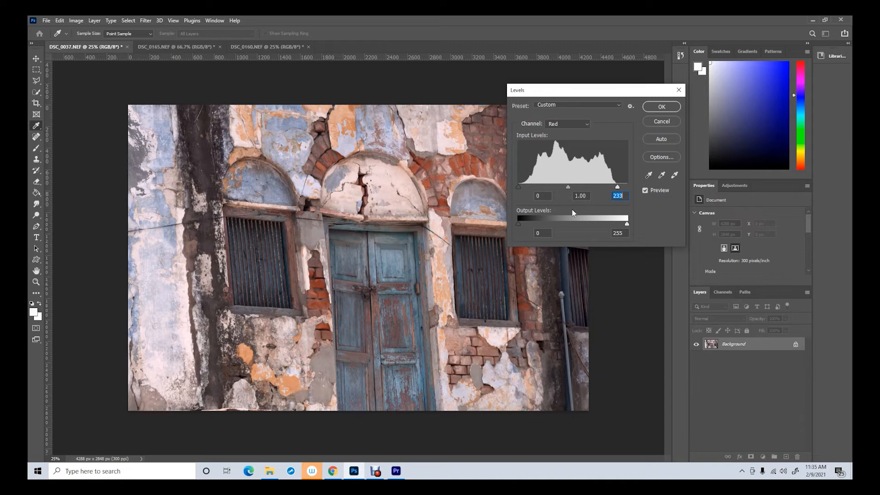
pyautogui.moveTo(568, 187); pyautogui.dragTo(570, 188)
pyautogui.click(658, 104)
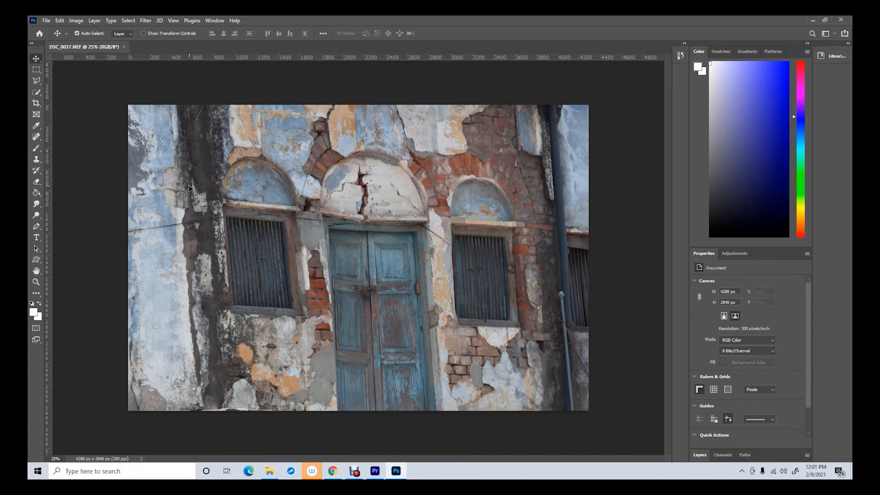
# Open the Levels adjustment for the door photo.
pyautogui.click(76, 21)
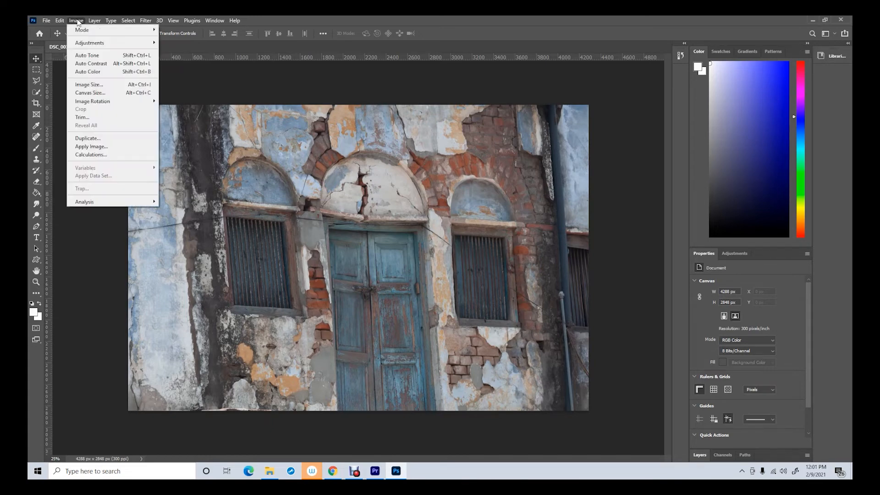
pyautogui.moveTo(85, 44)
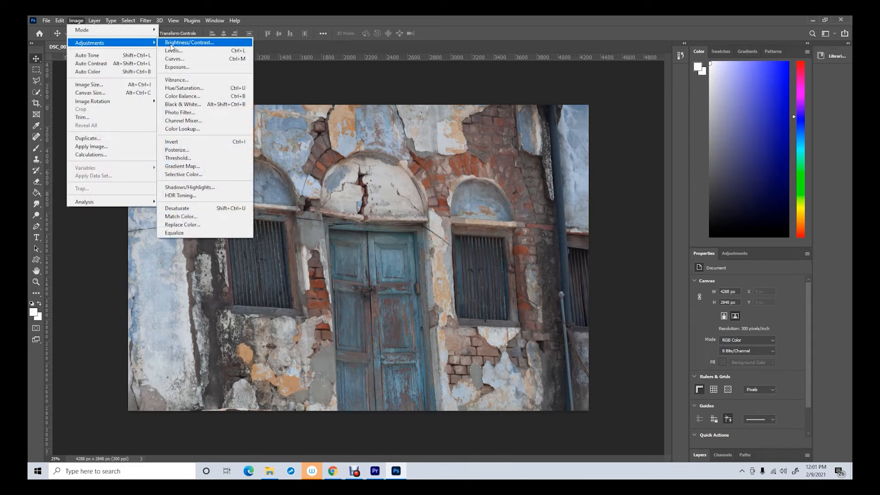
pyautogui.click(174, 52)
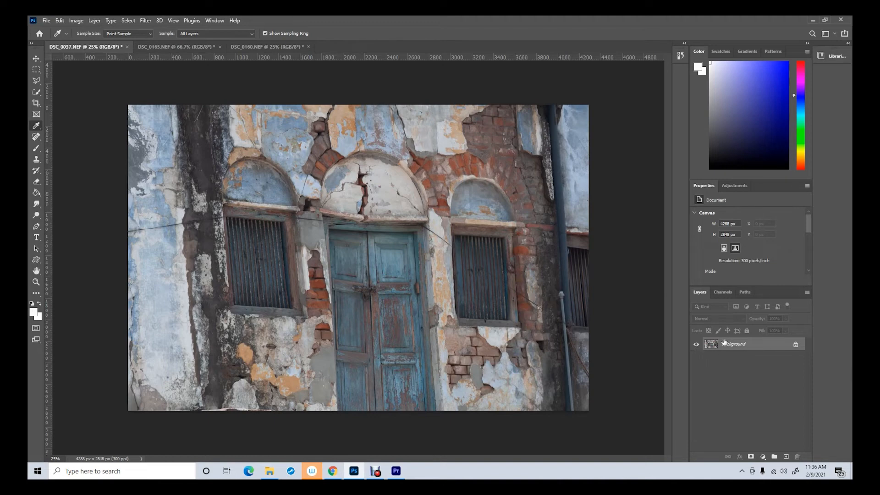
# Unlock the door photo's Background layer and add a Levels adjustment layer clipped to it.
pyautogui.click(796, 345)
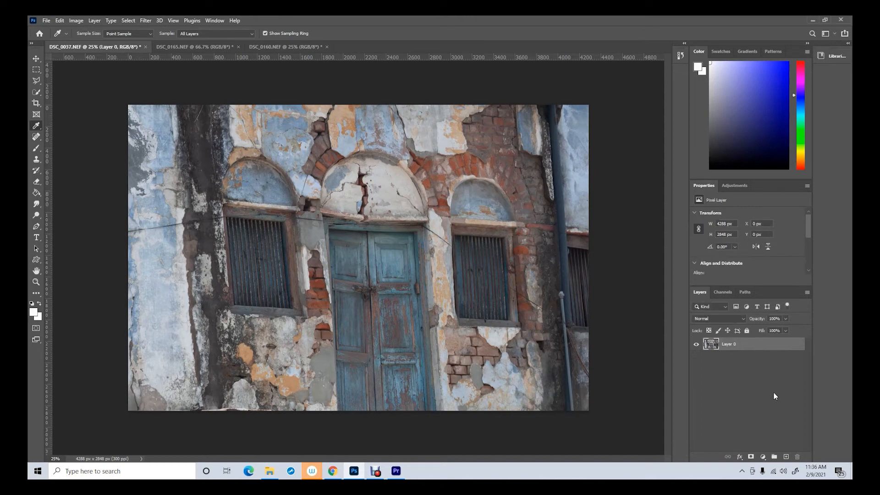
pyautogui.click(735, 186)
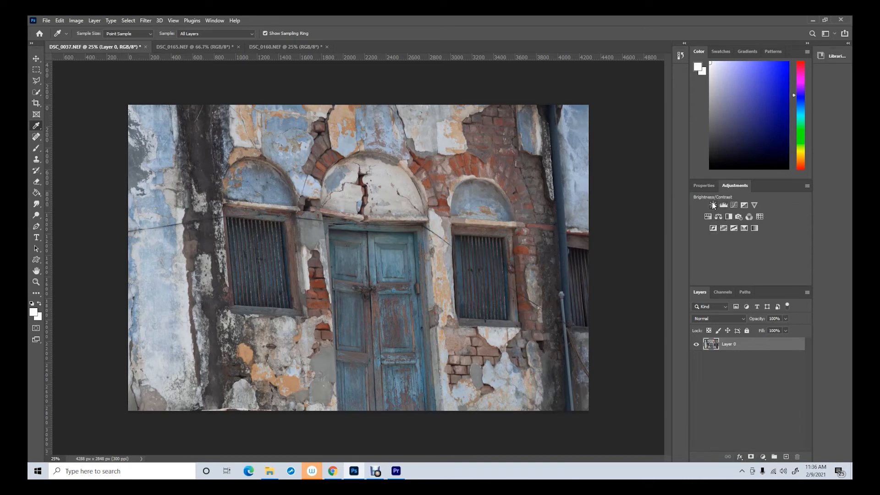
pyautogui.click(76, 20)
pyautogui.moveTo(96, 43)
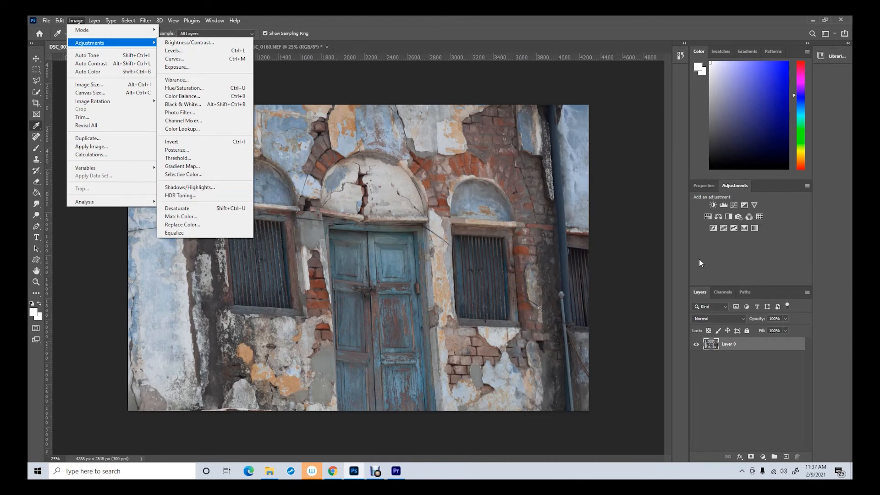
pyautogui.click(717, 248)
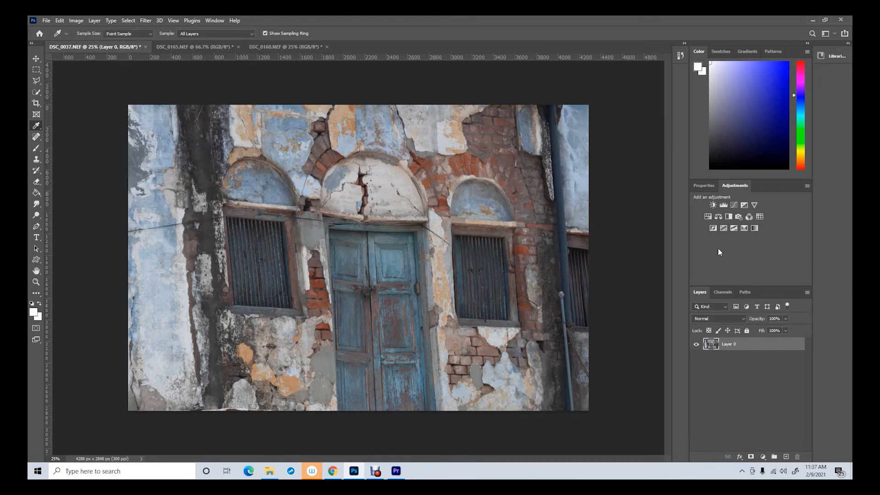
pyautogui.click(723, 206)
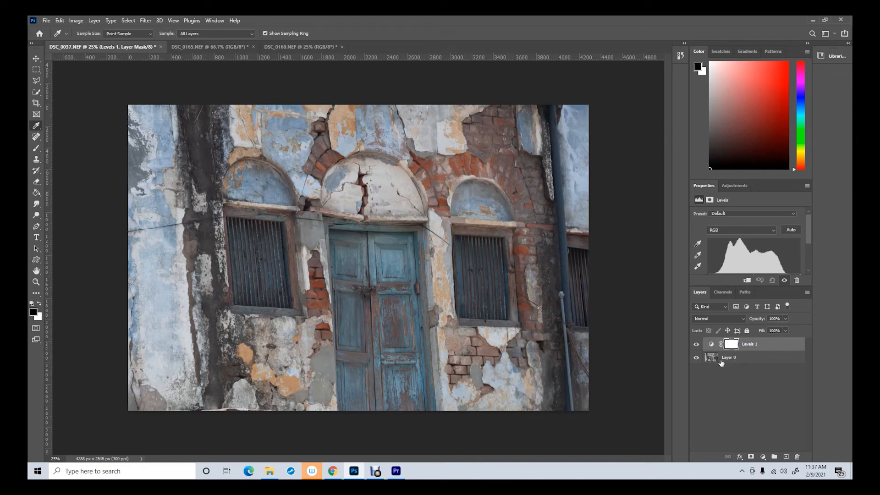
pyautogui.click(747, 281)
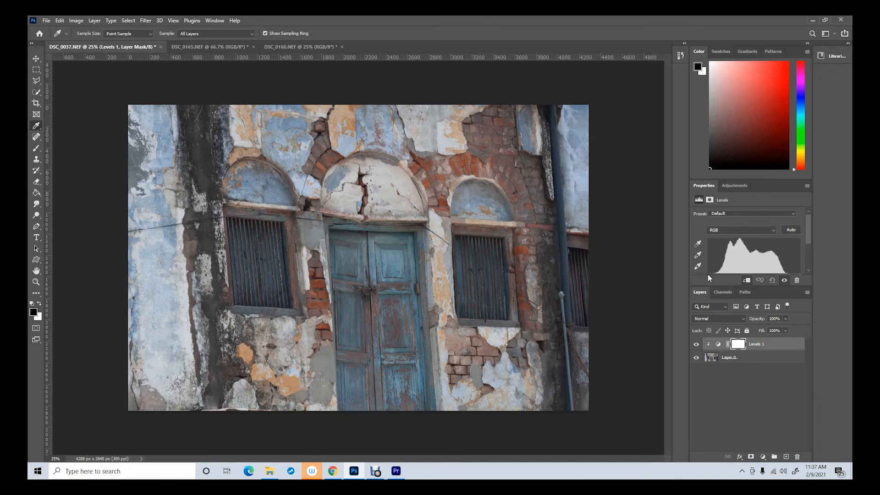
# Increase the door photo's contrast with the Levels layer, setting the RGB black input level to 17 and the white input level to 222.
pyautogui.moveTo(707, 273); pyautogui.dragTo(711, 273)
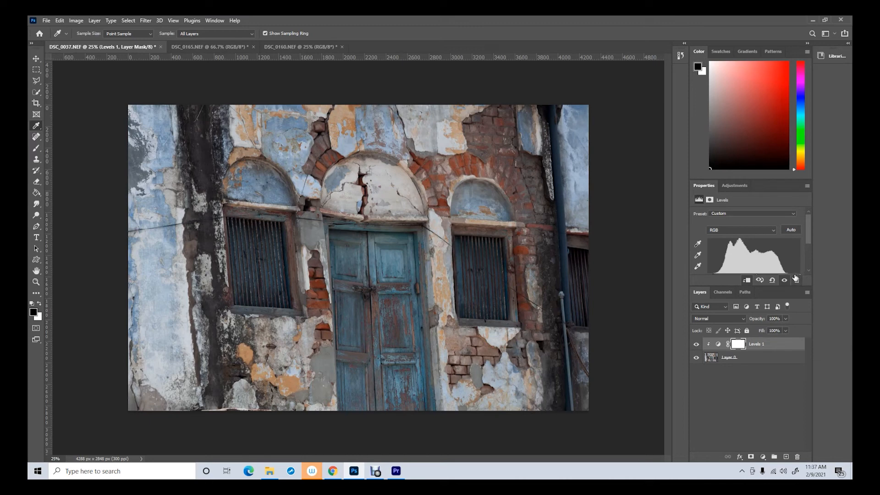
pyautogui.moveTo(806, 285); pyautogui.dragTo(807, 318)
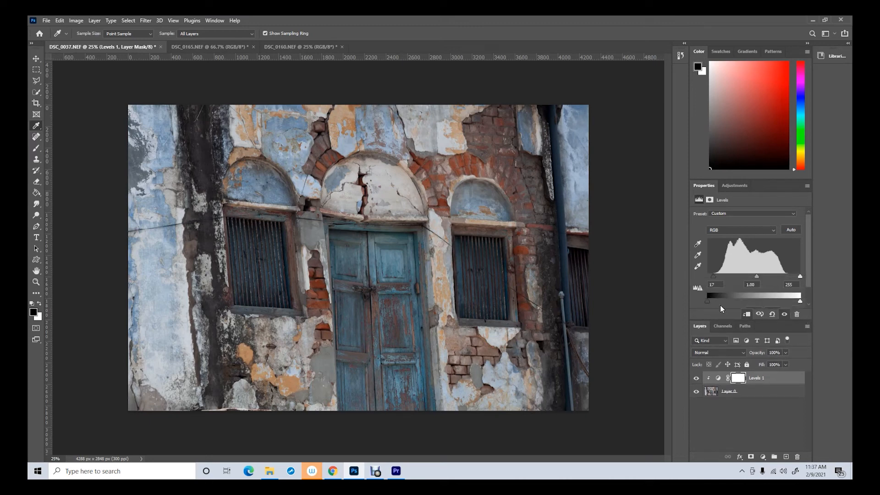
pyautogui.moveTo(796, 274); pyautogui.dragTo(788, 276)
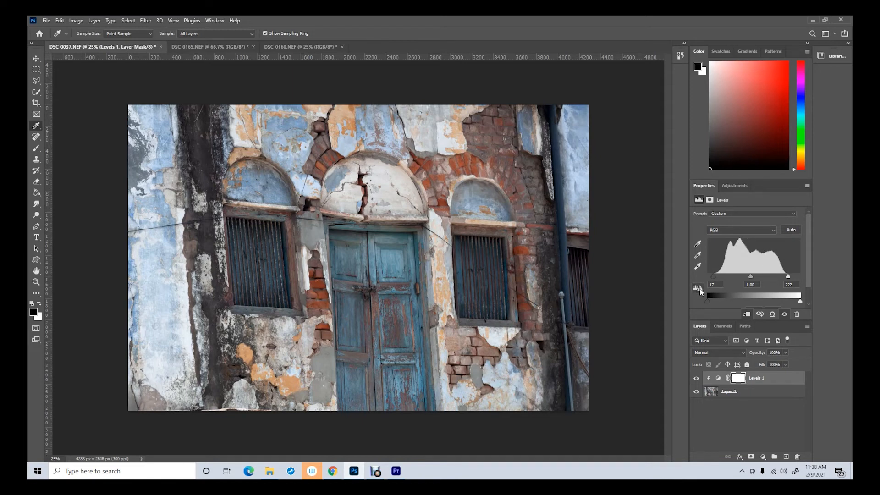
pyautogui.click(698, 287)
pyautogui.moveTo(713, 275); pyautogui.dragTo(712, 276)
pyautogui.moveTo(788, 276); pyautogui.dragTo(788, 276)
pyautogui.click(770, 408)
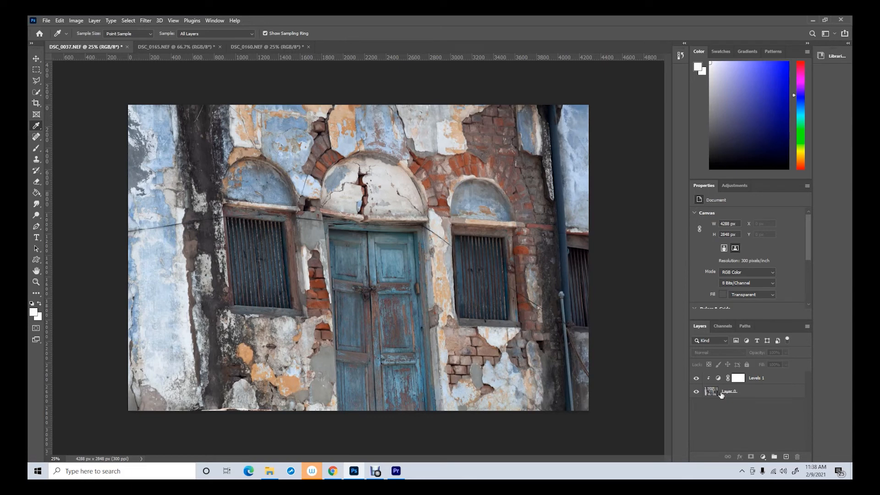
# Compare the door photo without and with the Levels adjustment layer, and show that layer's mask properties.
pyautogui.click(696, 379)
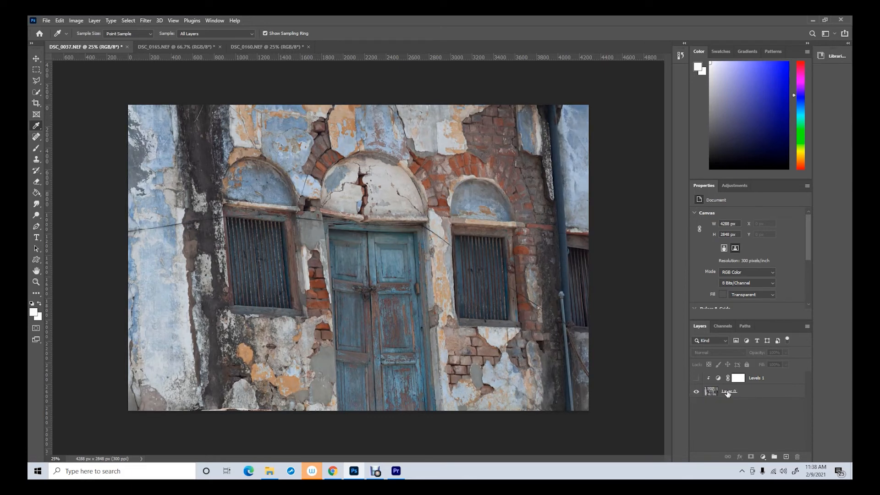
pyautogui.click(696, 379)
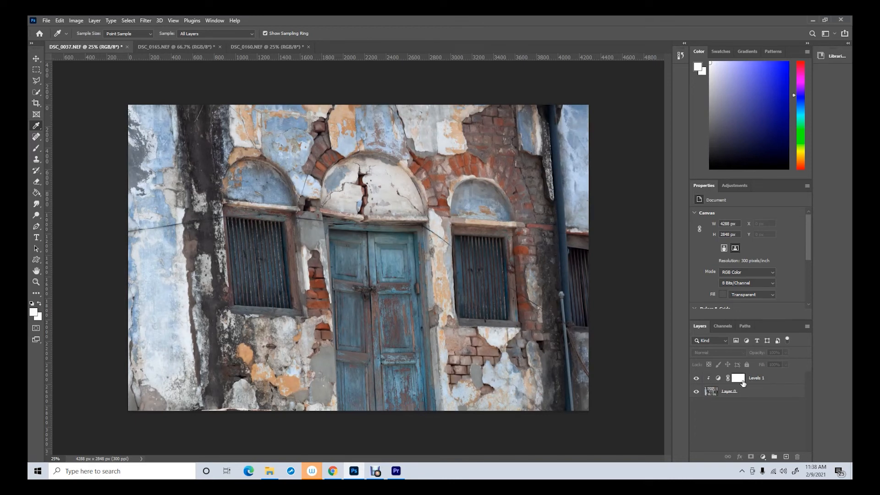
pyautogui.click(736, 377)
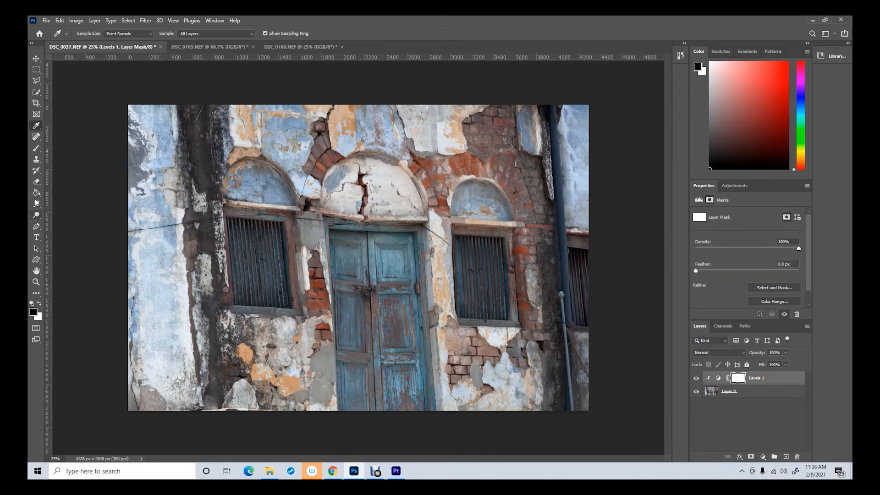
# Paint black on the Levels 1 mask over the wall beneath the right window, and compare the photo without and with that layer.
pyautogui.click(36, 148)
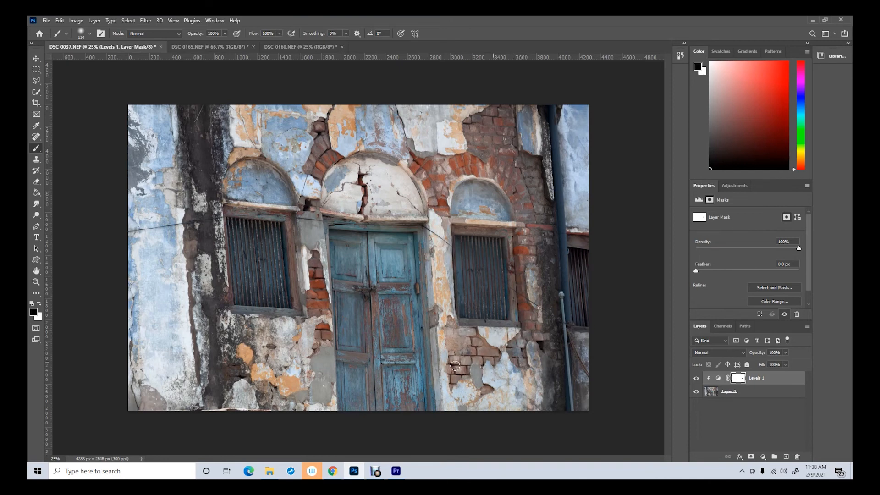
pyautogui.moveTo(519, 390)
pyautogui.mouseDown()
pyautogui.moveTo(468, 402)
pyautogui.moveTo(481, 412)
pyautogui.mouseUp()
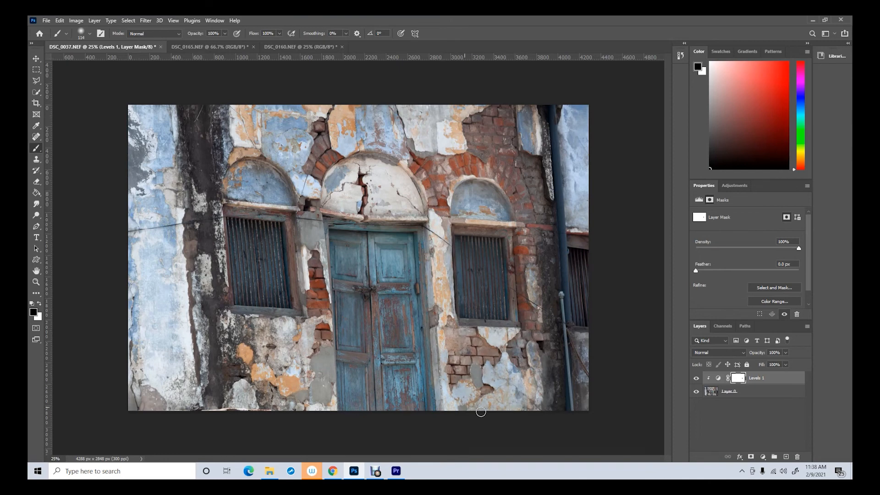
pyautogui.click(697, 379)
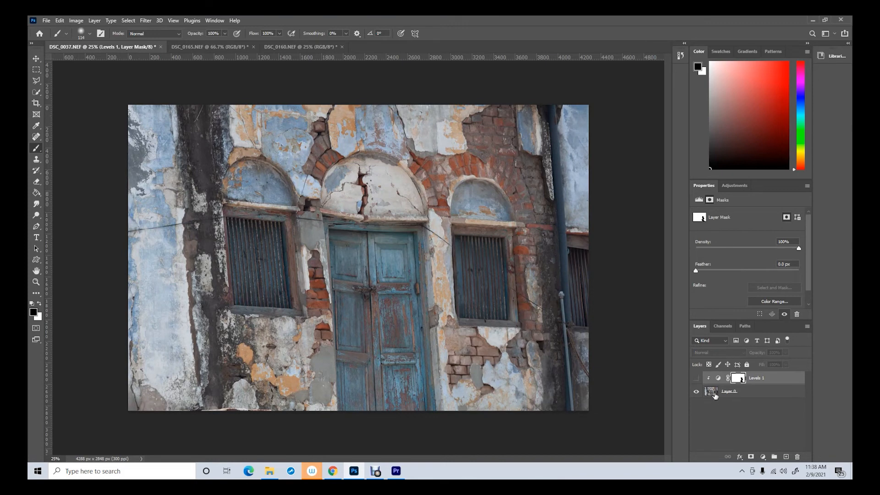
pyautogui.click(695, 379)
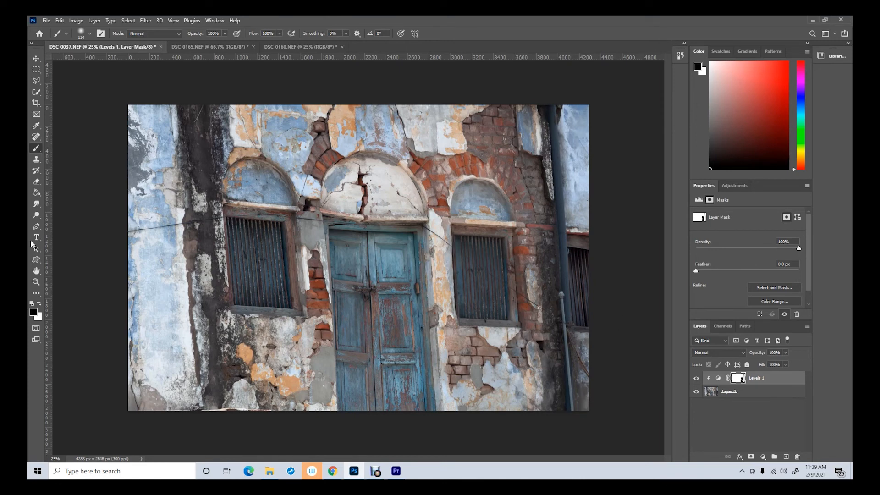
# Paint white on the Levels 1 mask across the wall right of the door to bring back the adjustment there.
pyautogui.click(39, 305)
pyautogui.moveTo(440, 329)
pyautogui.mouseDown()
pyautogui.moveTo(462, 343)
pyautogui.moveTo(449, 354)
pyautogui.moveTo(466, 362)
pyautogui.moveTo(462, 416)
pyautogui.moveTo(557, 413)
pyautogui.mouseUp()
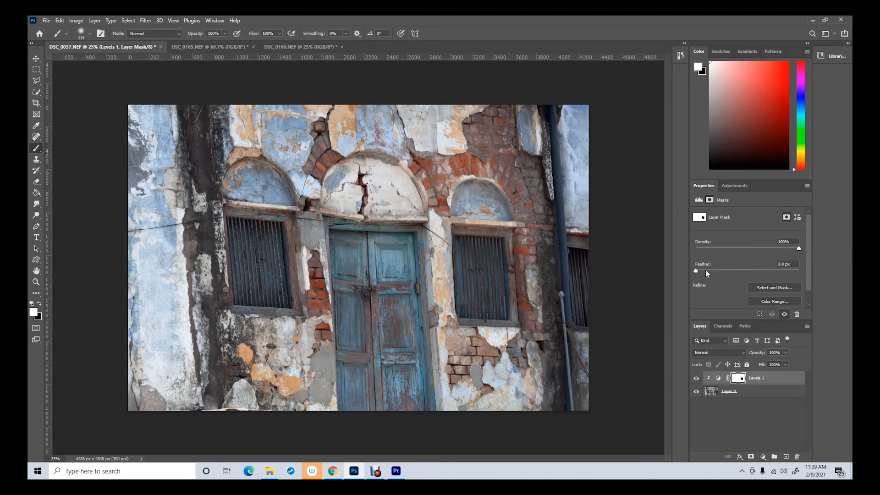
pyautogui.moveTo(697, 269)
pyautogui.mouseDown()
pyautogui.moveTo(744, 273)
pyautogui.moveTo(688, 270)
pyautogui.mouseUp()
# Add a Color Balance layer clipped to the photo, with midtones at Cyan-Red -20, Magenta-Green +4 and Yellow-Blue -36.
pyautogui.click(764, 457)
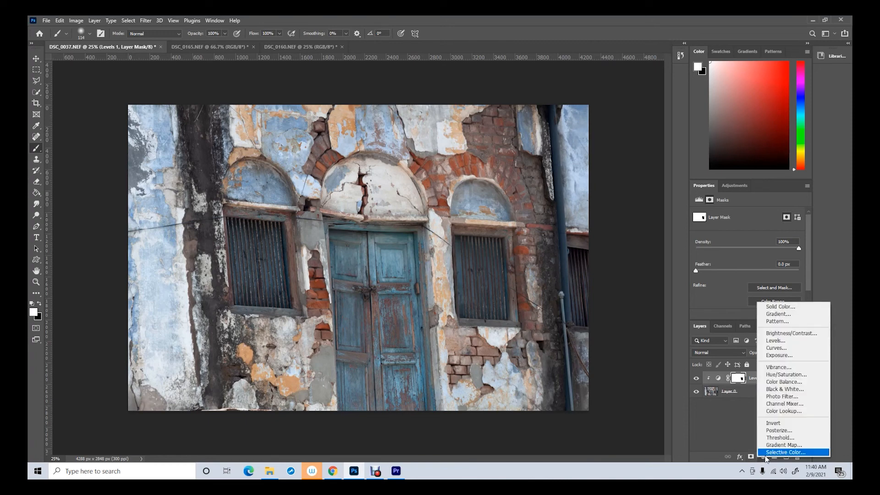
pyautogui.click(786, 383)
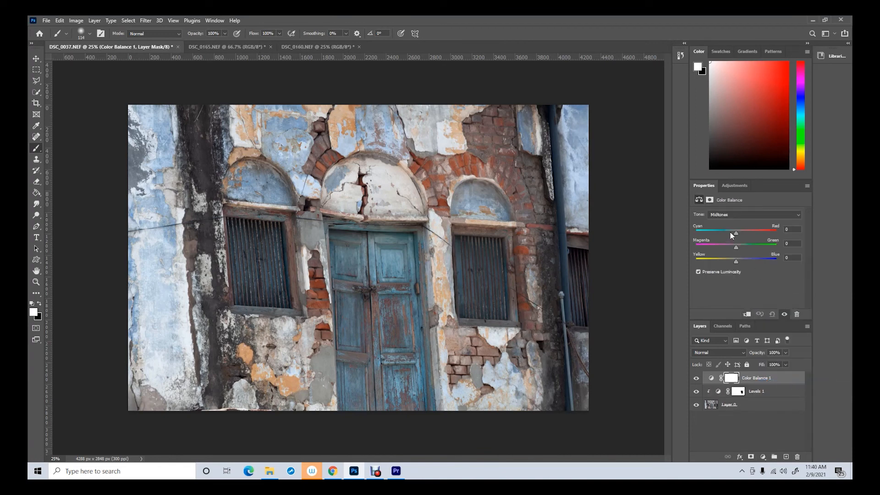
pyautogui.moveTo(735, 232)
pyautogui.mouseDown()
pyautogui.moveTo(692, 233)
pyautogui.moveTo(733, 233)
pyautogui.moveTo(752, 248)
pyautogui.moveTo(736, 248)
pyautogui.mouseUp()
pyautogui.click(747, 314)
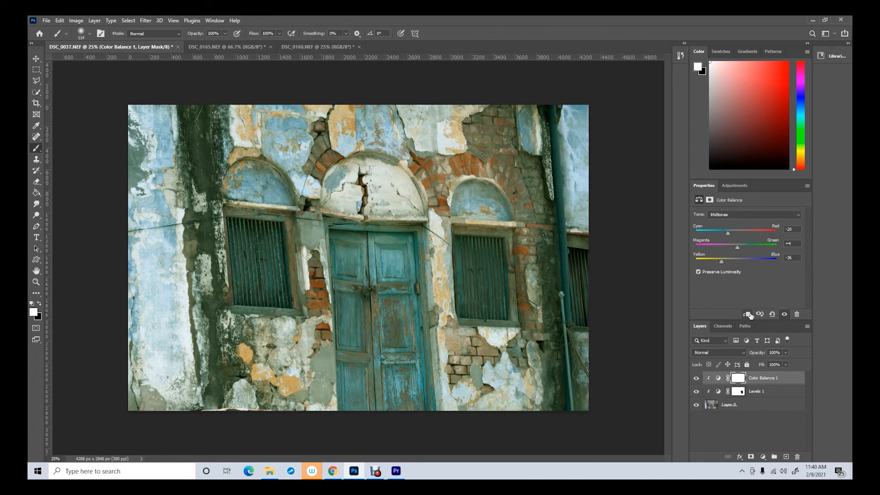
# Paint black on the Color Balance 1 mask over the blue door with a 243 px brush to remove the tint there.
pyautogui.click(739, 380)
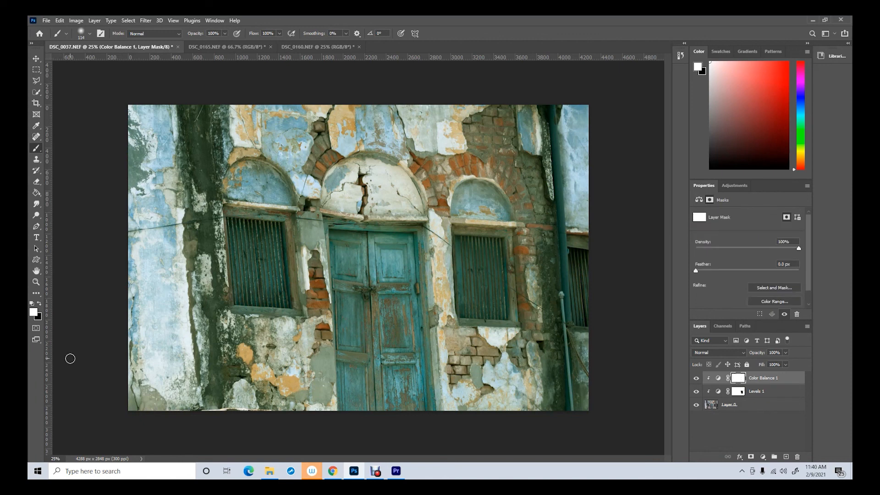
pyautogui.click(39, 303)
pyautogui.click(90, 34)
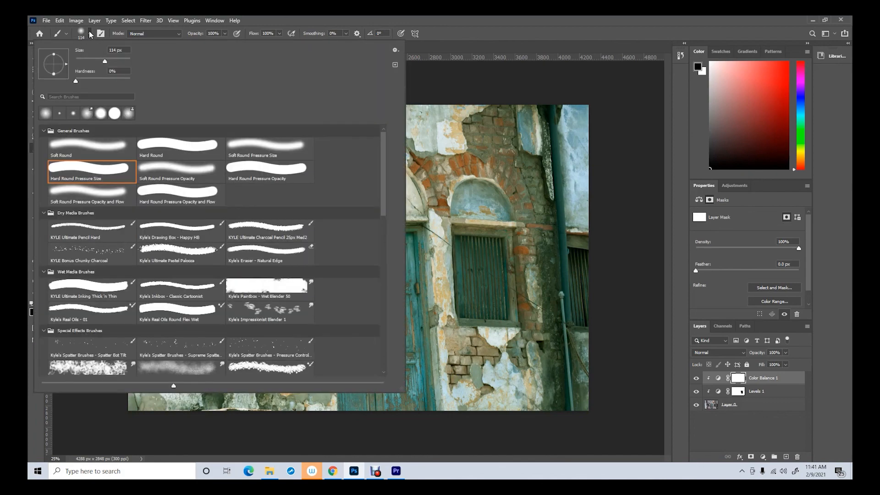
pyautogui.moveTo(103, 61); pyautogui.dragTo(118, 61)
pyautogui.click(269, 19)
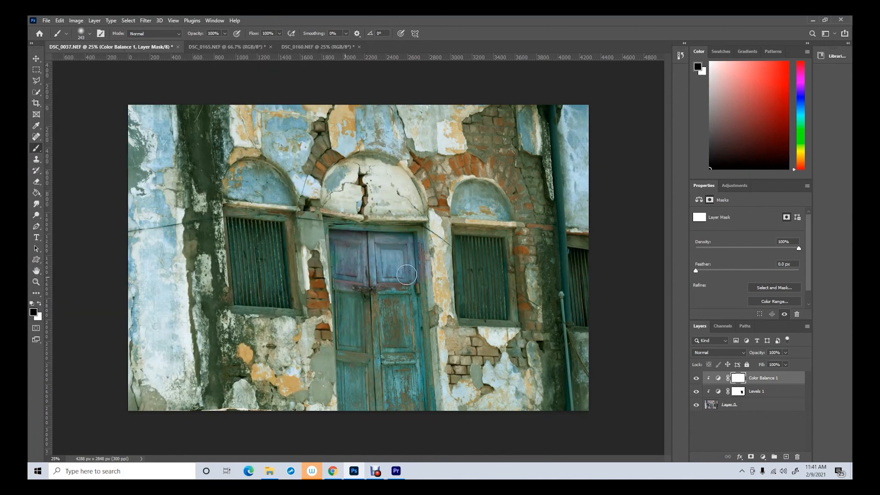
pyautogui.moveTo(406, 274)
pyautogui.mouseDown()
pyautogui.moveTo(355, 310)
pyautogui.moveTo(373, 331)
pyautogui.moveTo(407, 329)
pyautogui.moveTo(410, 318)
pyautogui.moveTo(375, 365)
pyautogui.moveTo(397, 395)
pyautogui.moveTo(433, 386)
pyautogui.moveTo(367, 363)
pyautogui.moveTo(360, 346)
pyautogui.moveTo(349, 409)
pyautogui.moveTo(331, 253)
pyautogui.moveTo(426, 405)
pyautogui.mouseUp()
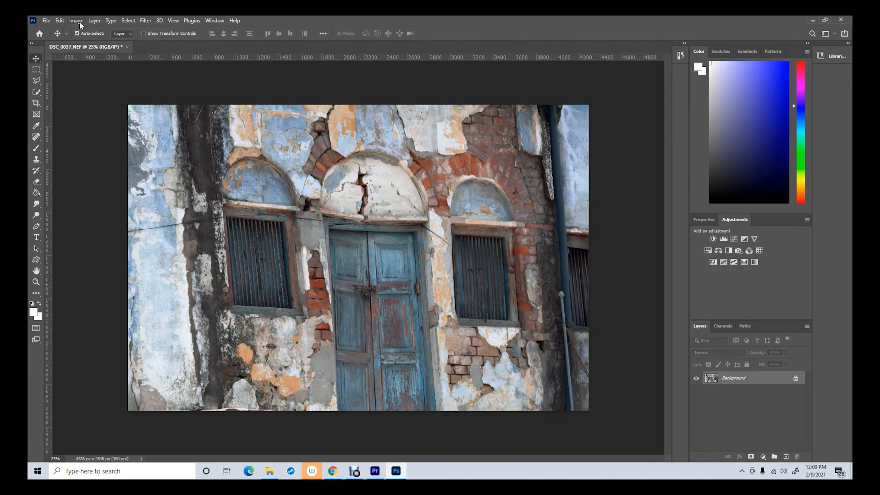
pyautogui.click(77, 21)
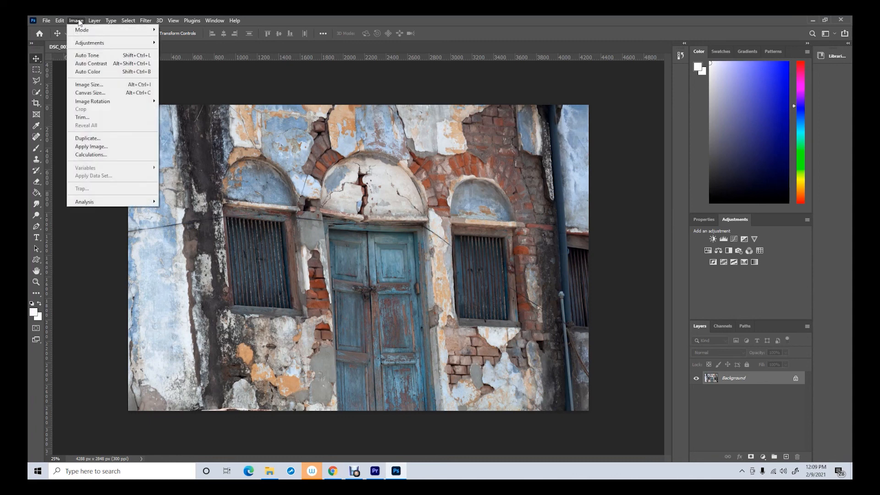
pyautogui.moveTo(85, 46)
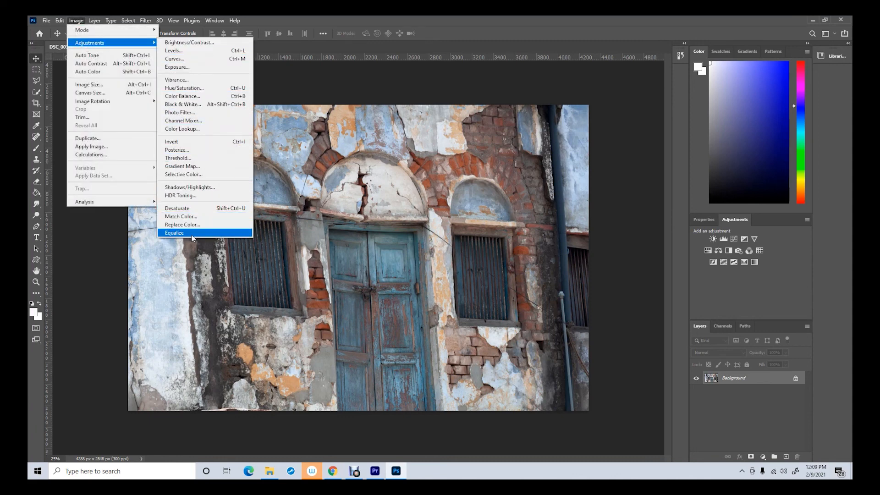
pyautogui.click(287, 87)
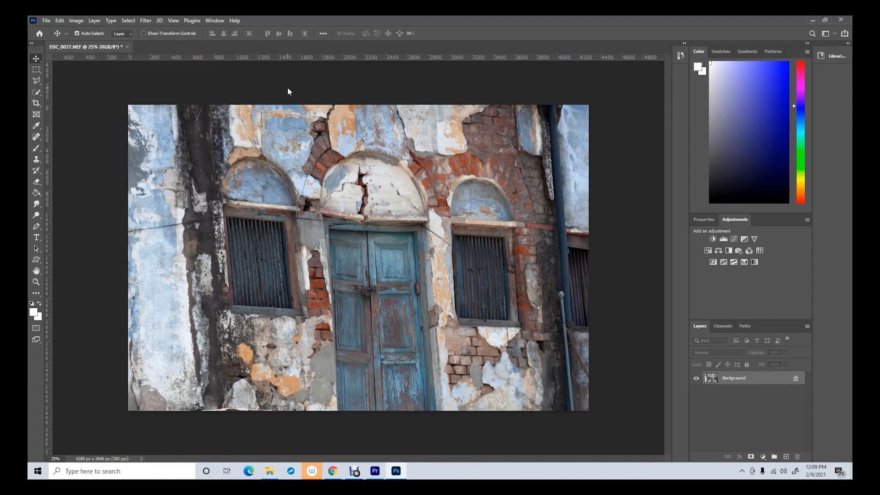